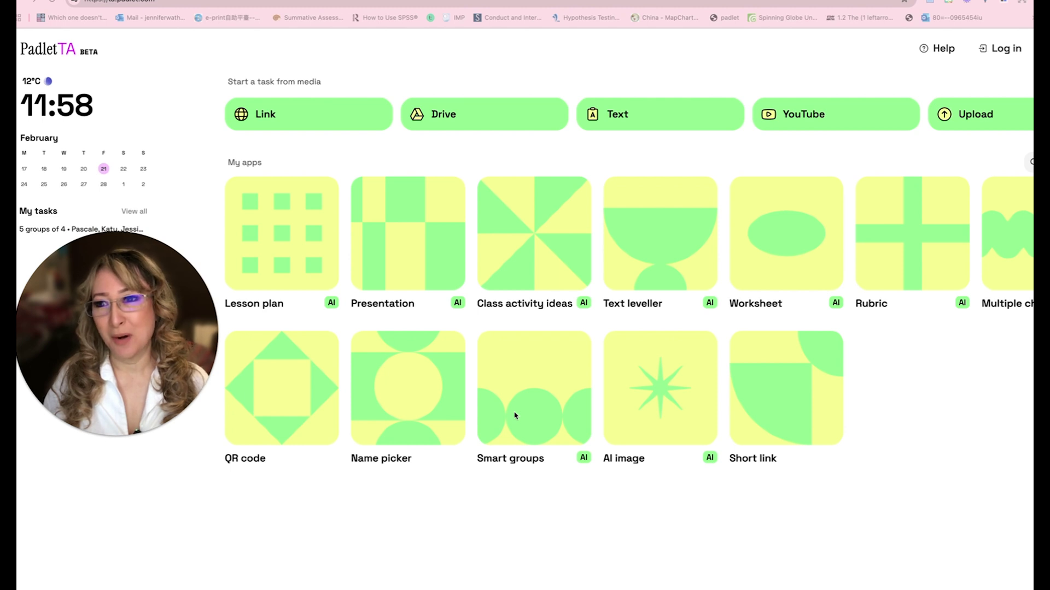
# - Load the sample 6th grade cell-parts lesson, with its edible cell-model activity, into the Lesson plan form
pyautogui.click(270, 251)
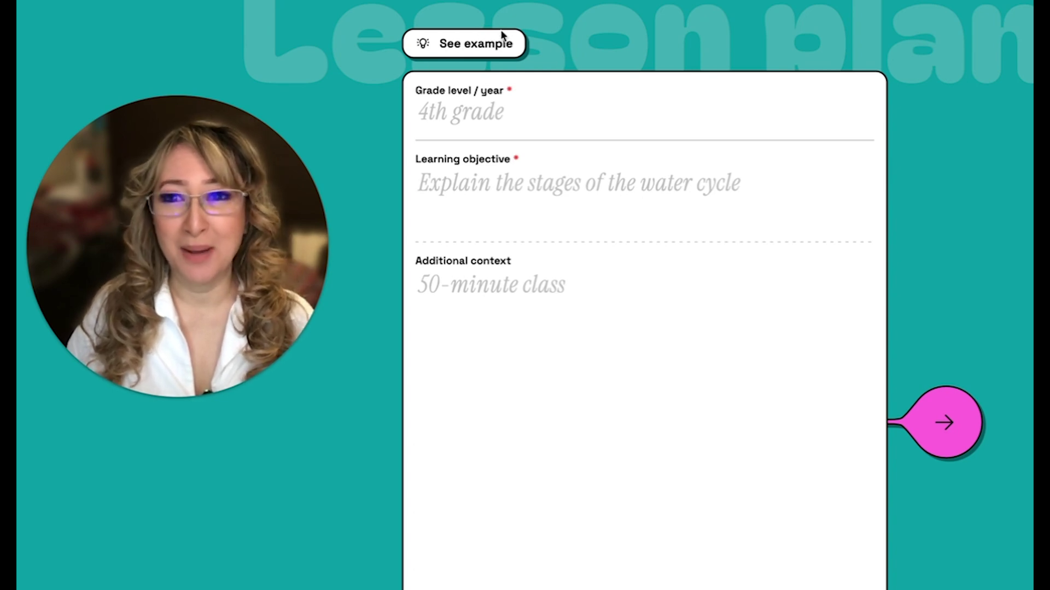
pyautogui.click(473, 45)
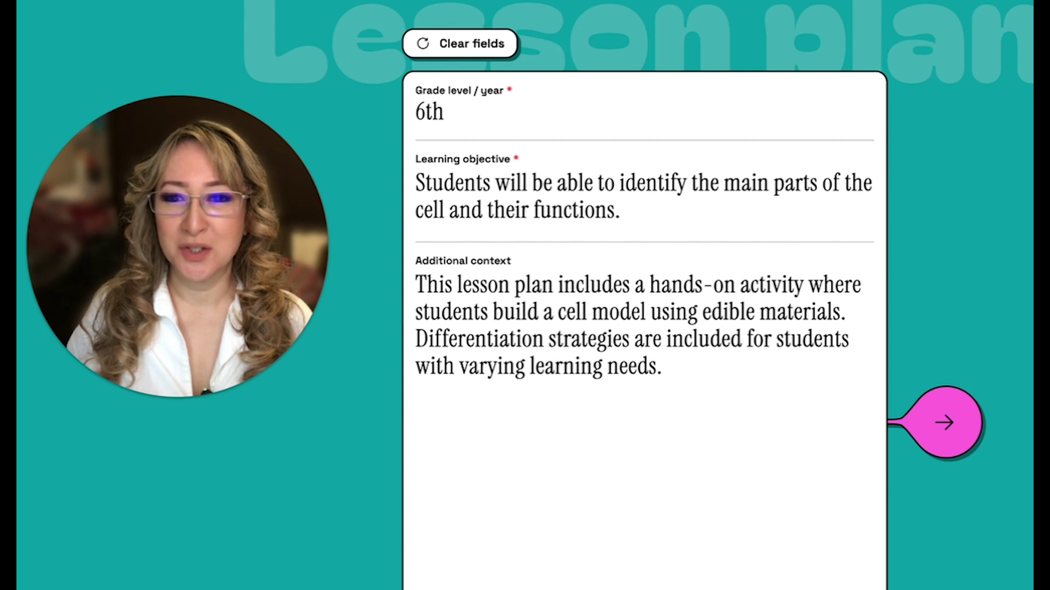
# - Generate 'The Cell: Building Blocks of Life' and read through it down to the homework section
pyautogui.click(946, 426)
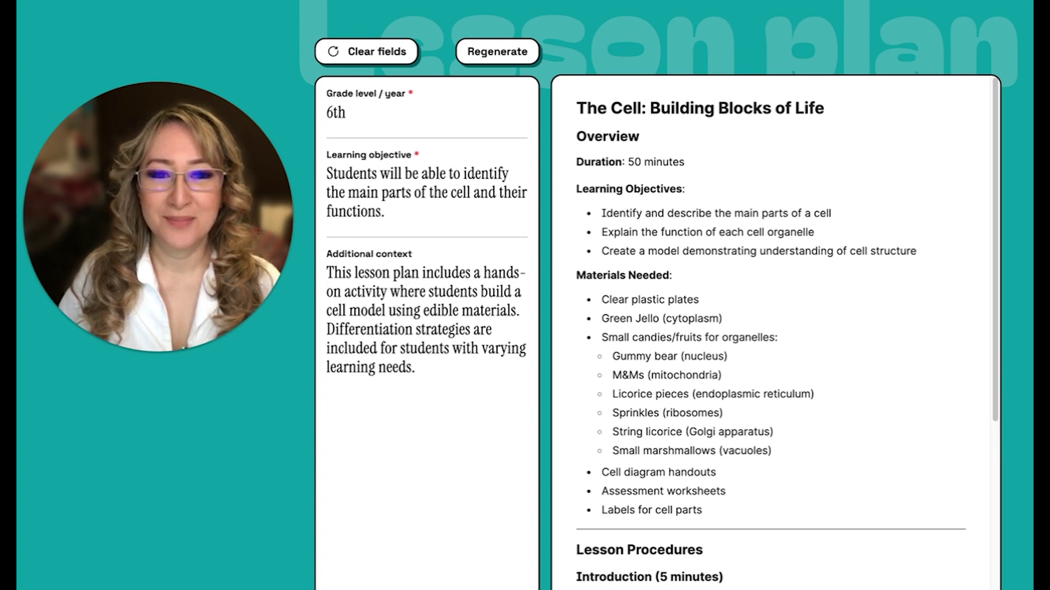
pyautogui.scroll(-3, 955, 411)
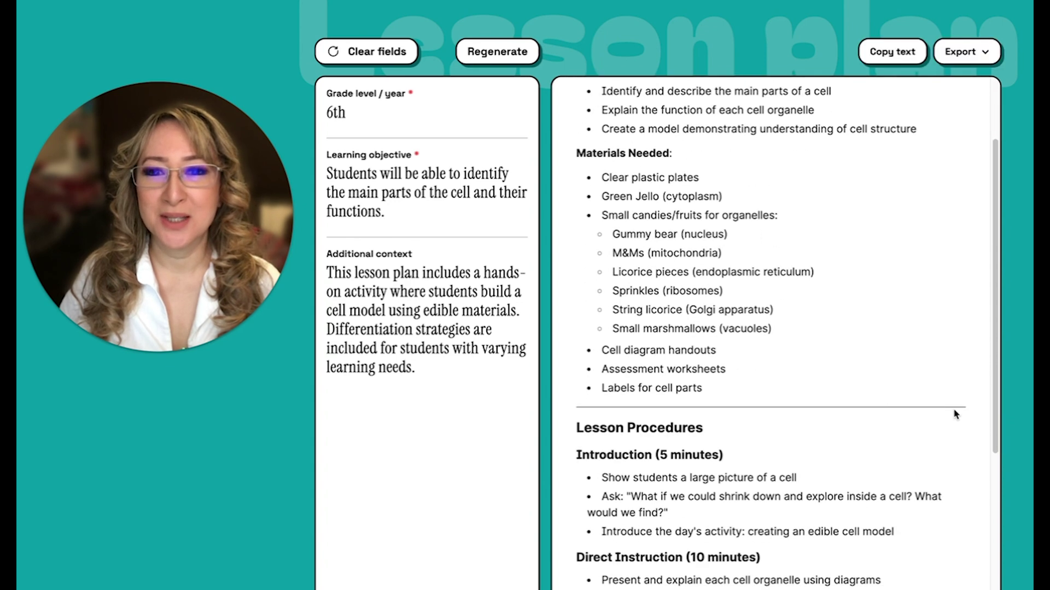
pyautogui.scroll(-2, 955, 415)
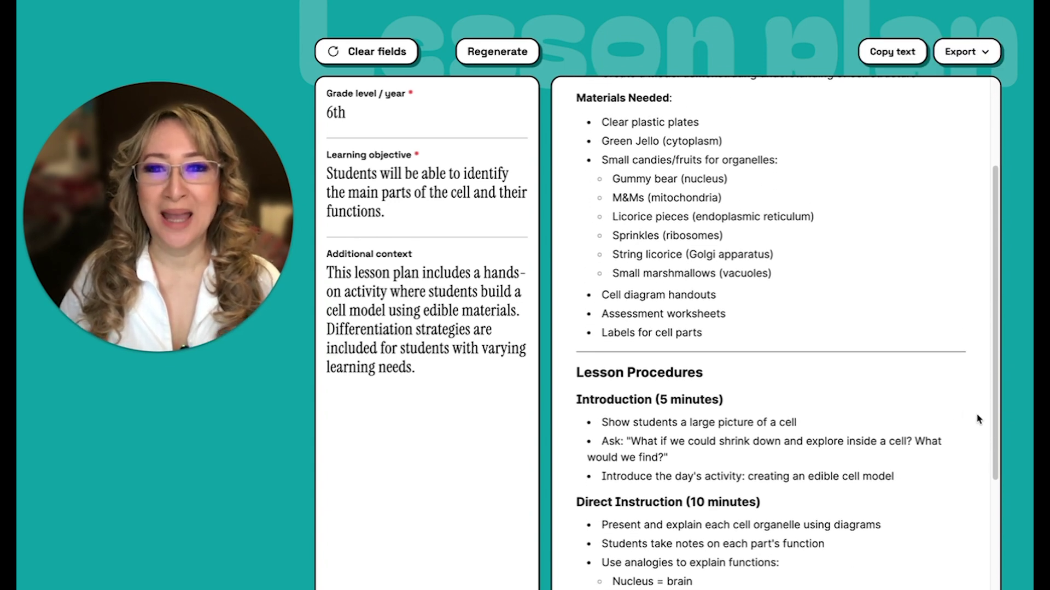
pyautogui.scroll(-1, 979, 420)
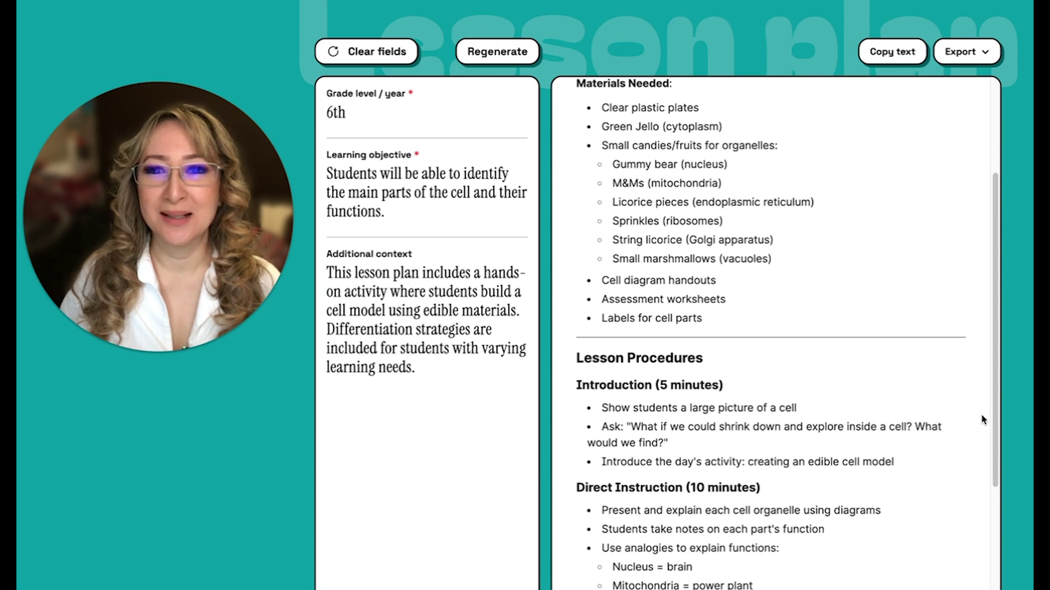
pyautogui.scroll(-2, 982, 419)
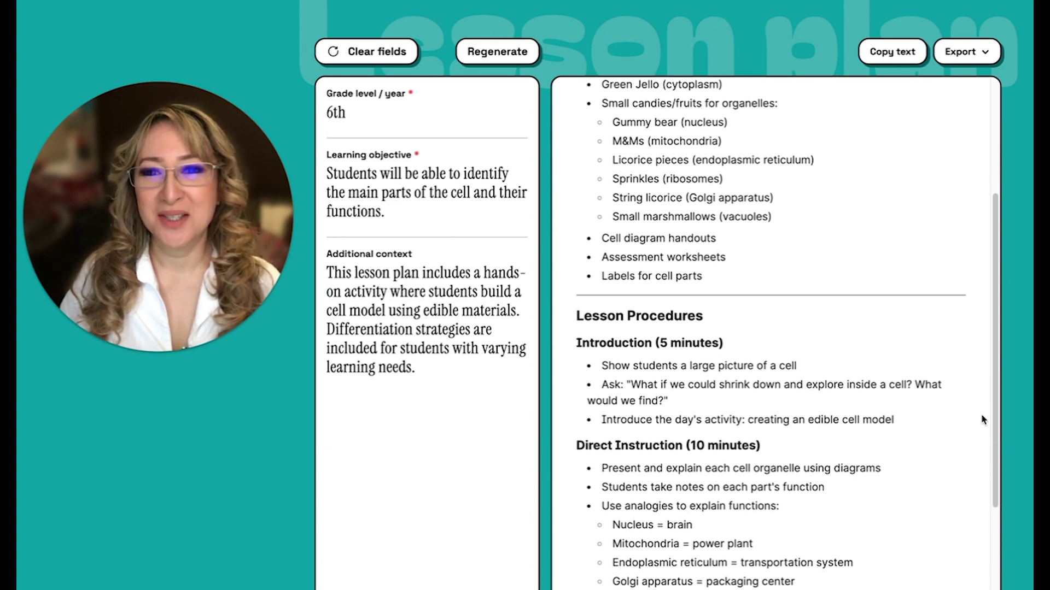
pyautogui.scroll(-1, 982, 420)
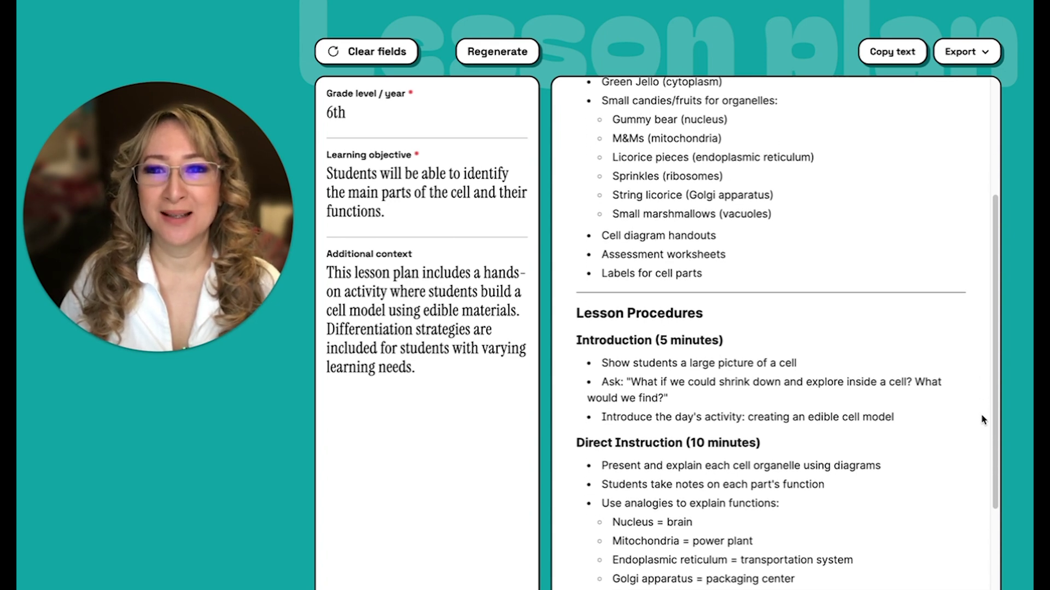
pyautogui.scroll(-1, 982, 420)
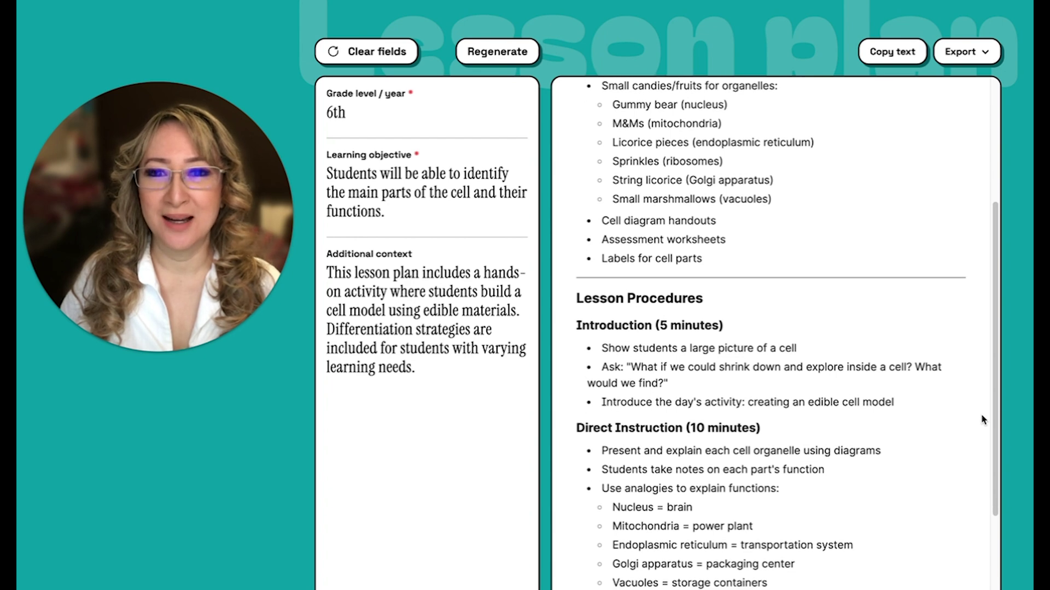
pyautogui.scroll(-3, 982, 419)
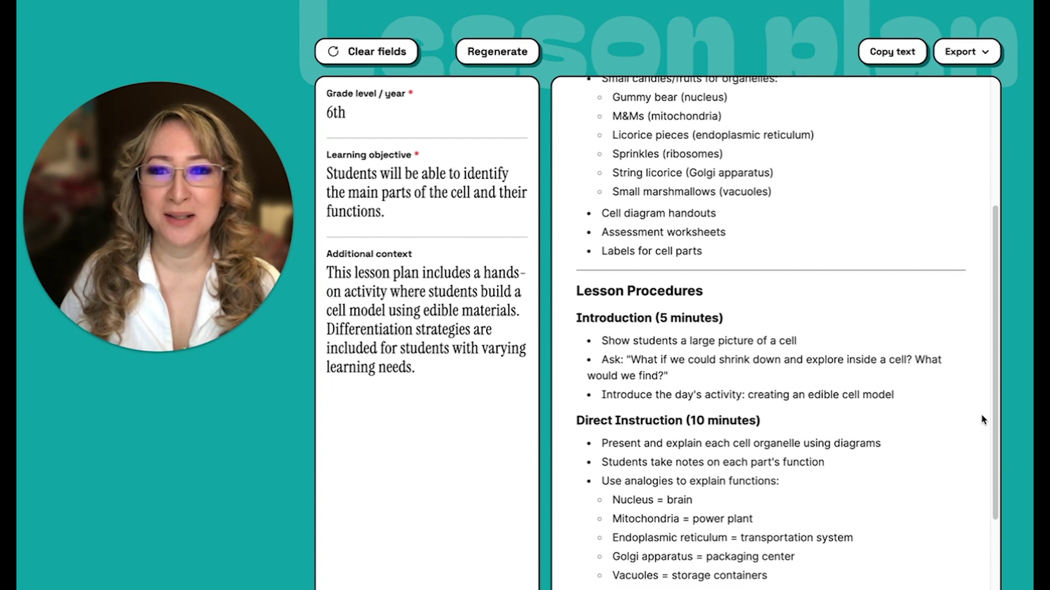
pyautogui.scroll(-5, 982, 419)
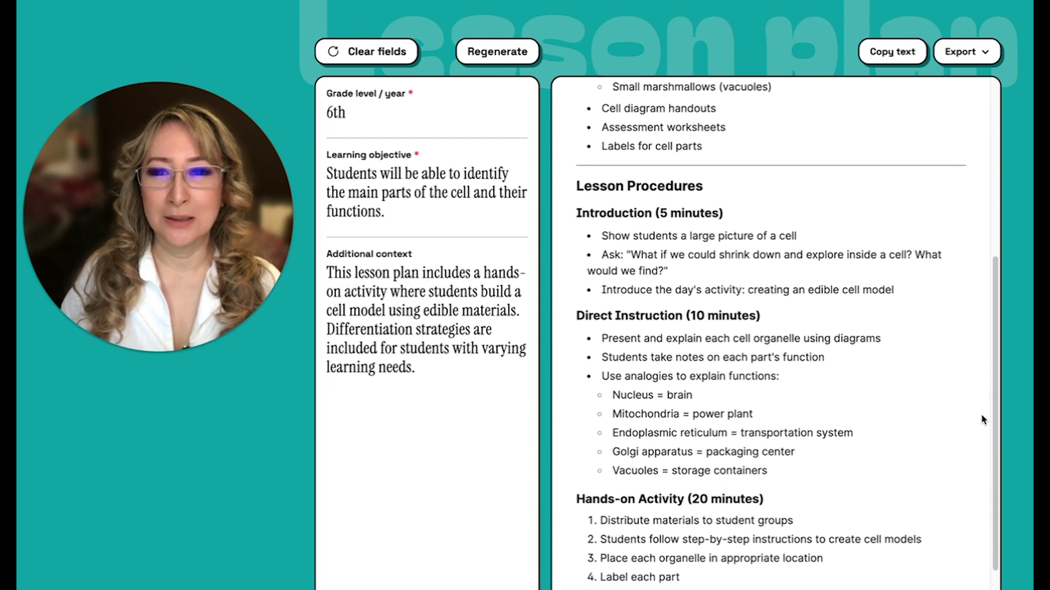
pyautogui.scroll(-3, 982, 420)
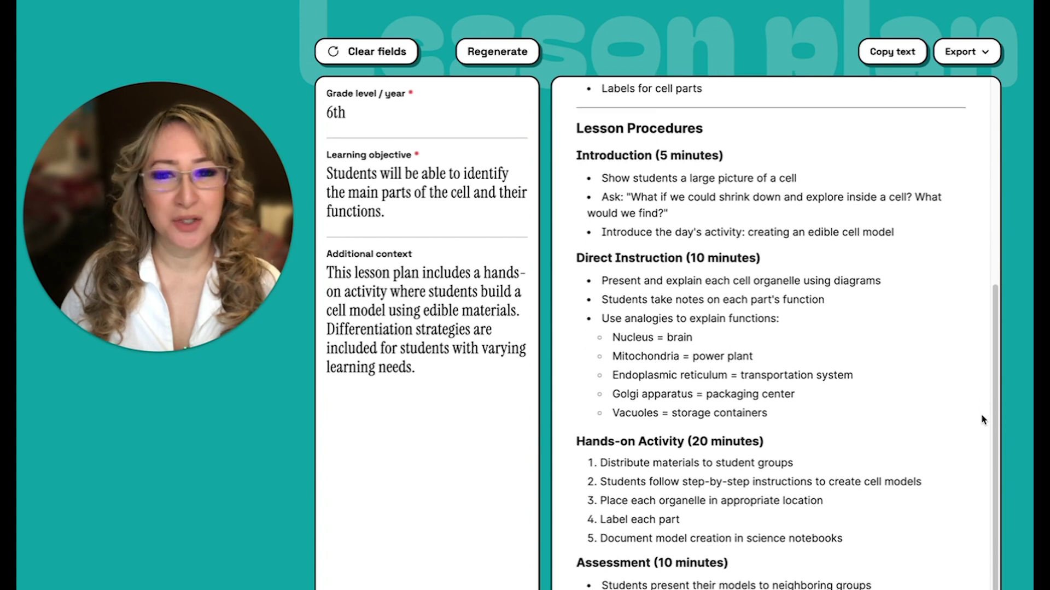
pyautogui.scroll(-3, 983, 420)
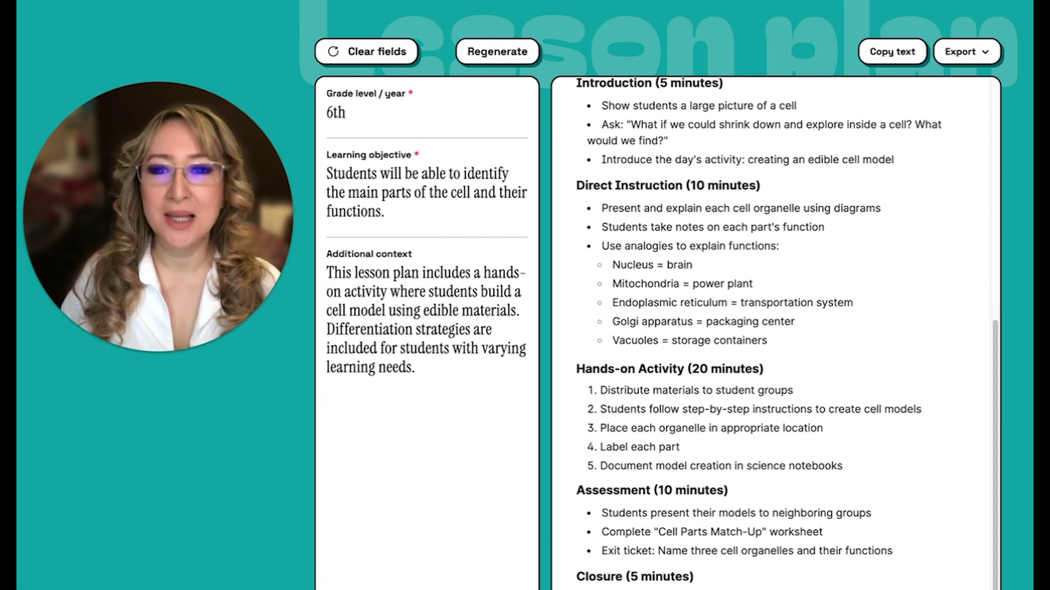
pyautogui.scroll(-3, 992, 462)
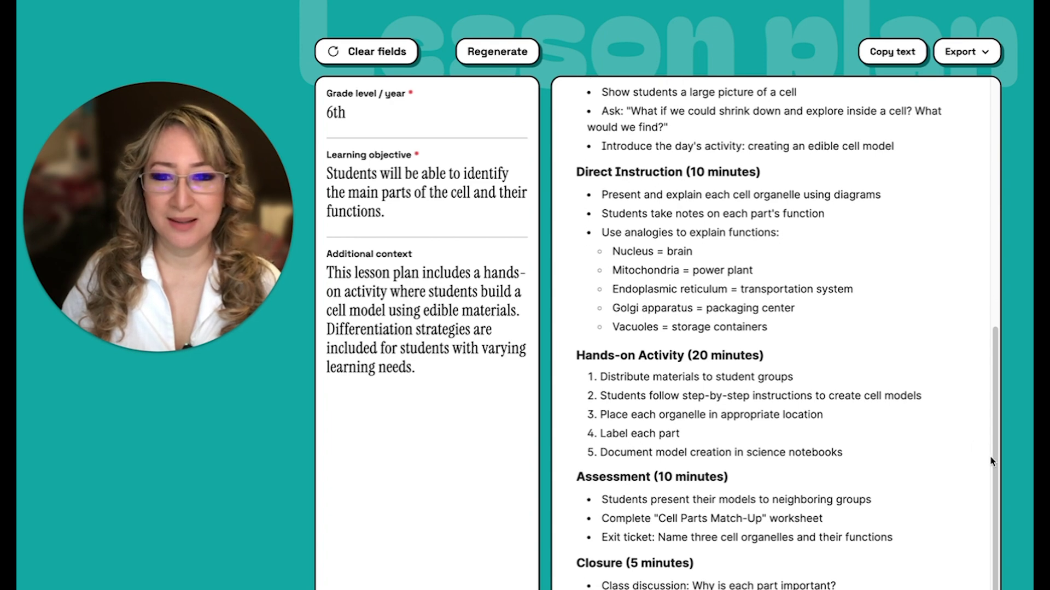
pyautogui.scroll(-1, 992, 462)
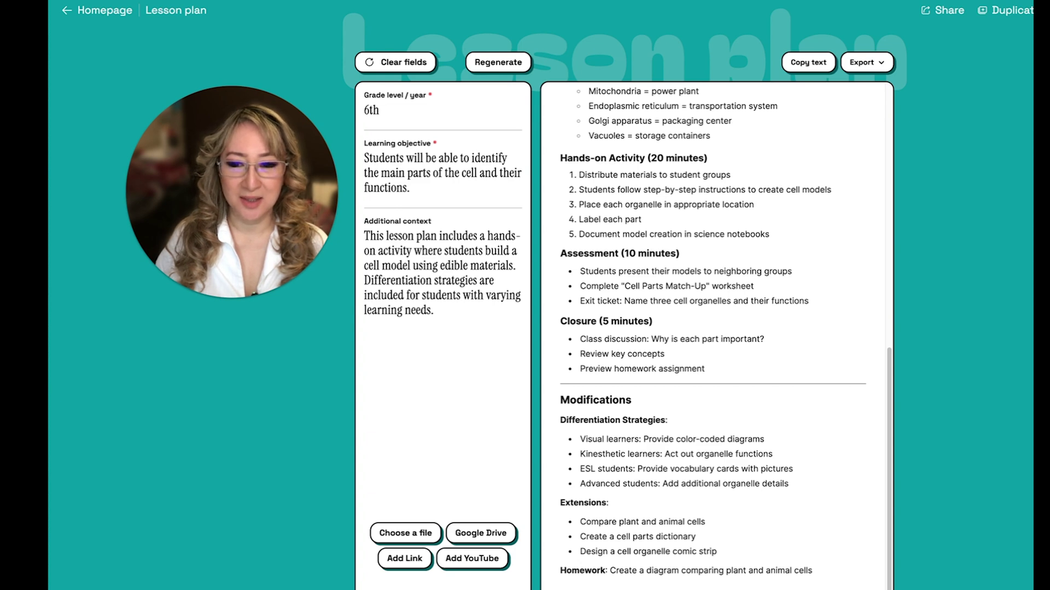
# - Request an 8th Grade presentation on The American Civil War focused on key battles and figures
pyautogui.click(76, 11)
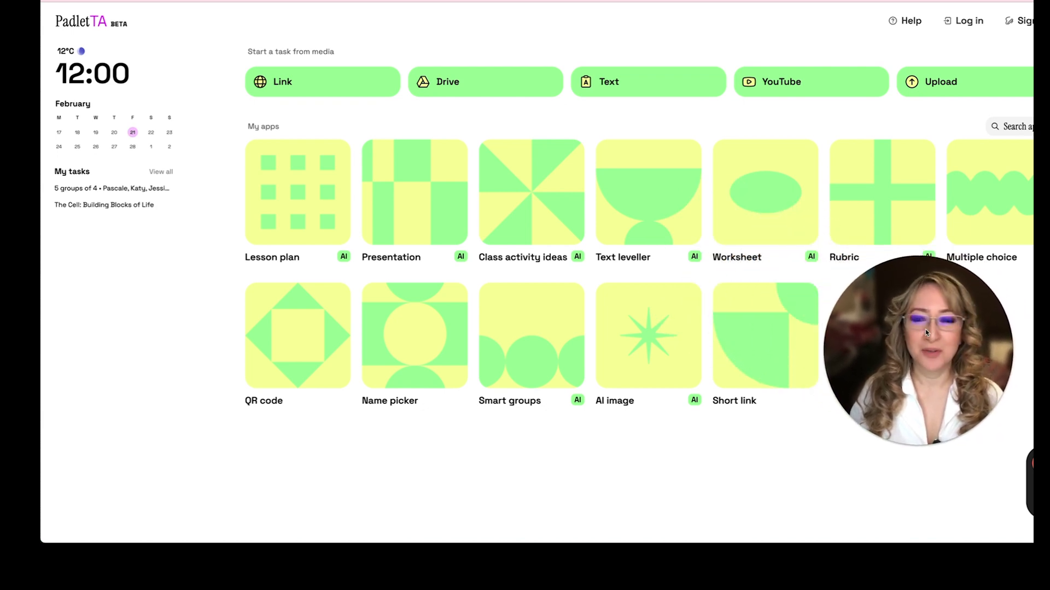
pyautogui.click(397, 206)
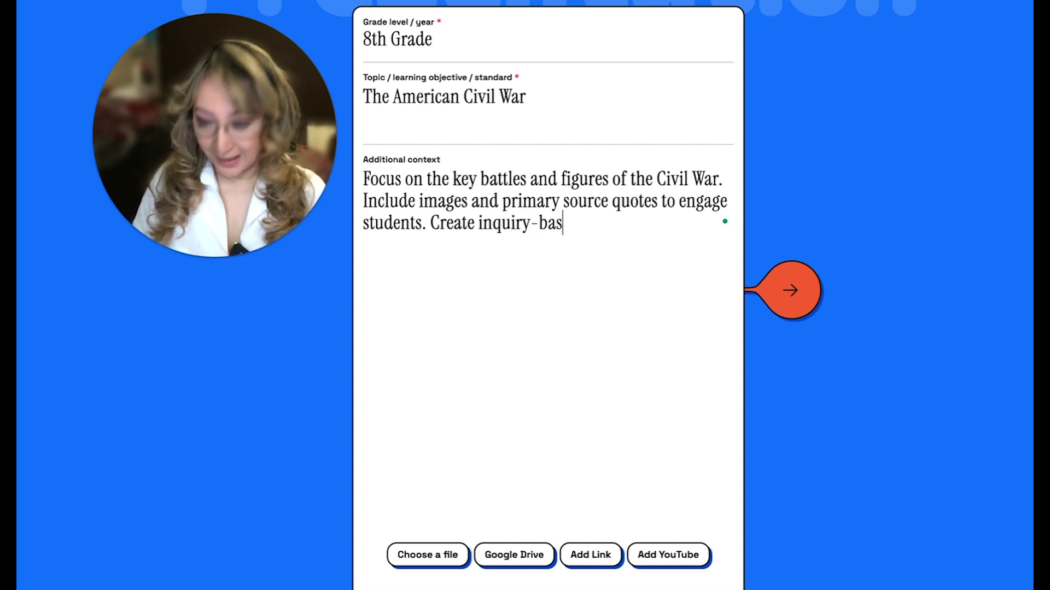
pyautogui.write('ed lea')
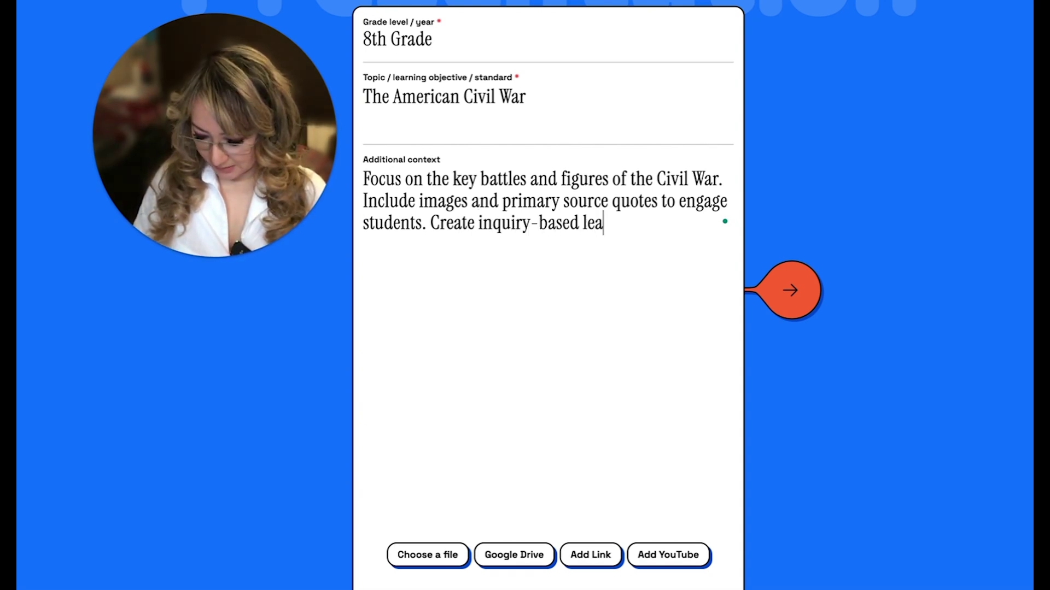
pyautogui.write('rning expereinces')
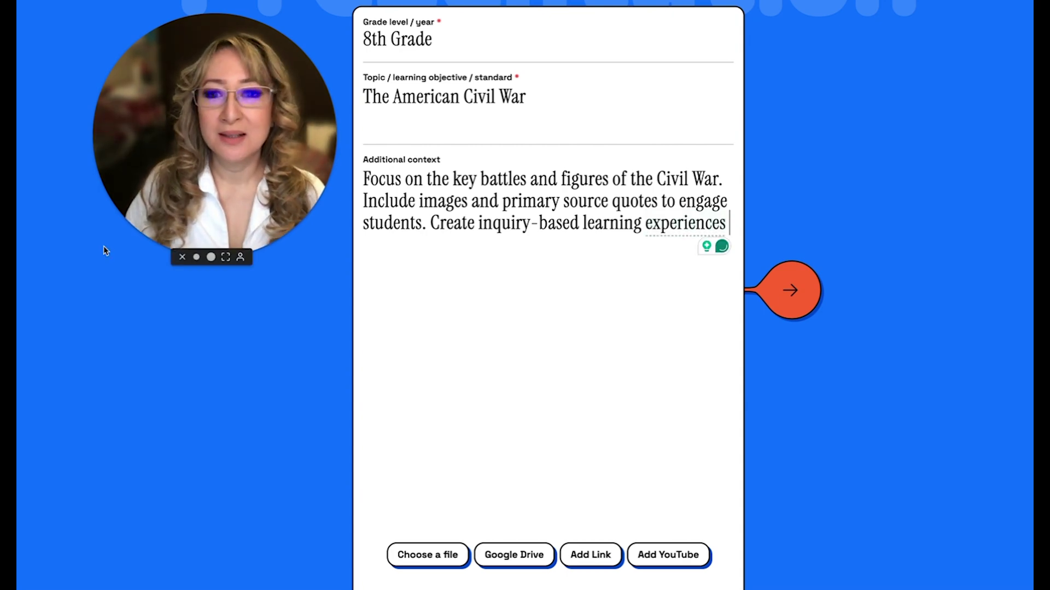
pyautogui.click(754, 297)
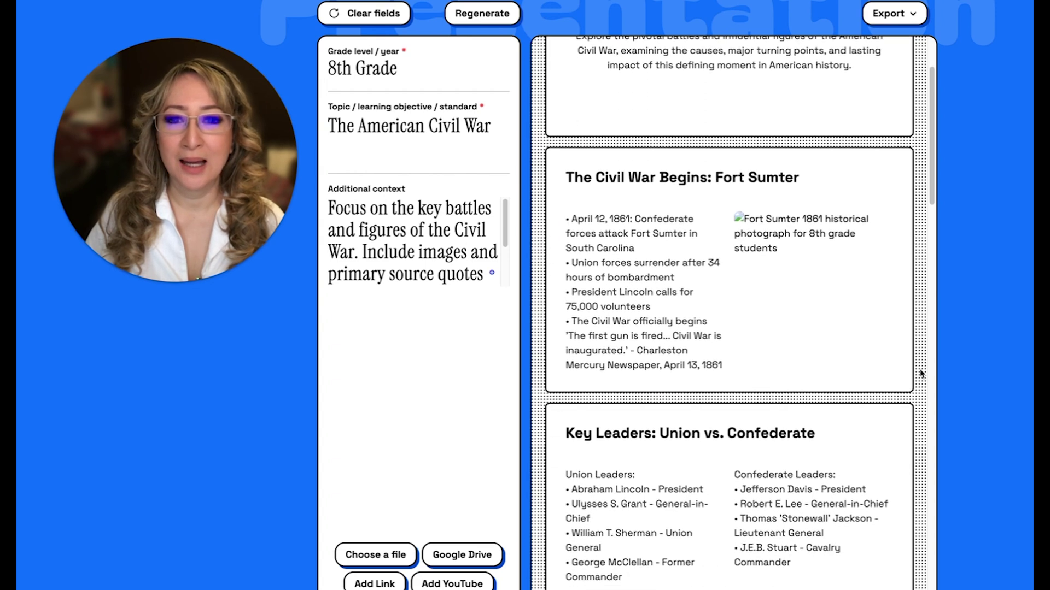
# - Review the Civil War slides from Fort Sumter through Appomattox to the Legacy slide
pyautogui.scroll(-2, 922, 374)
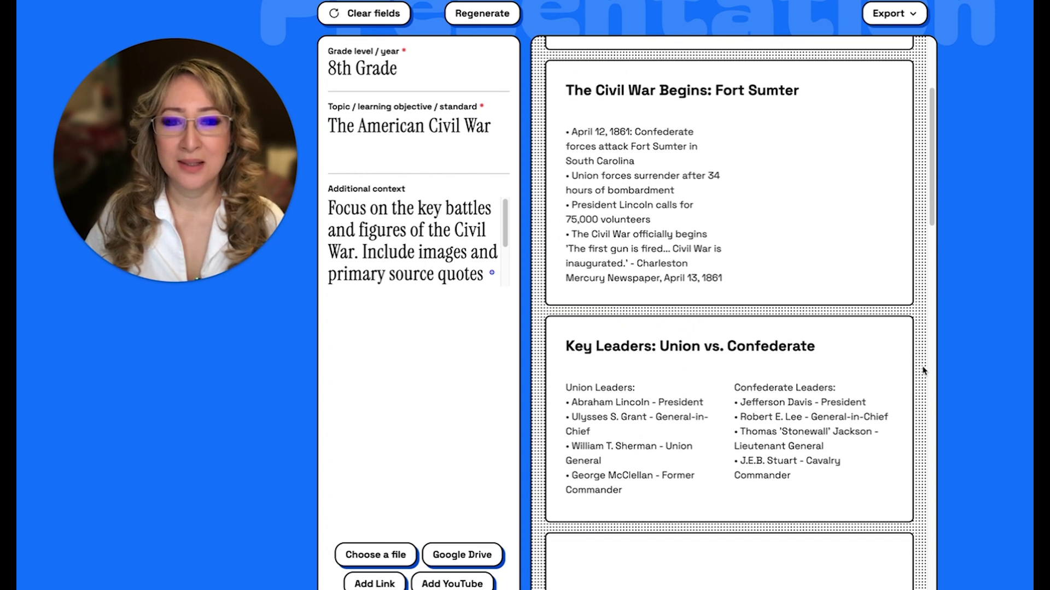
pyautogui.scroll(-2, 922, 370)
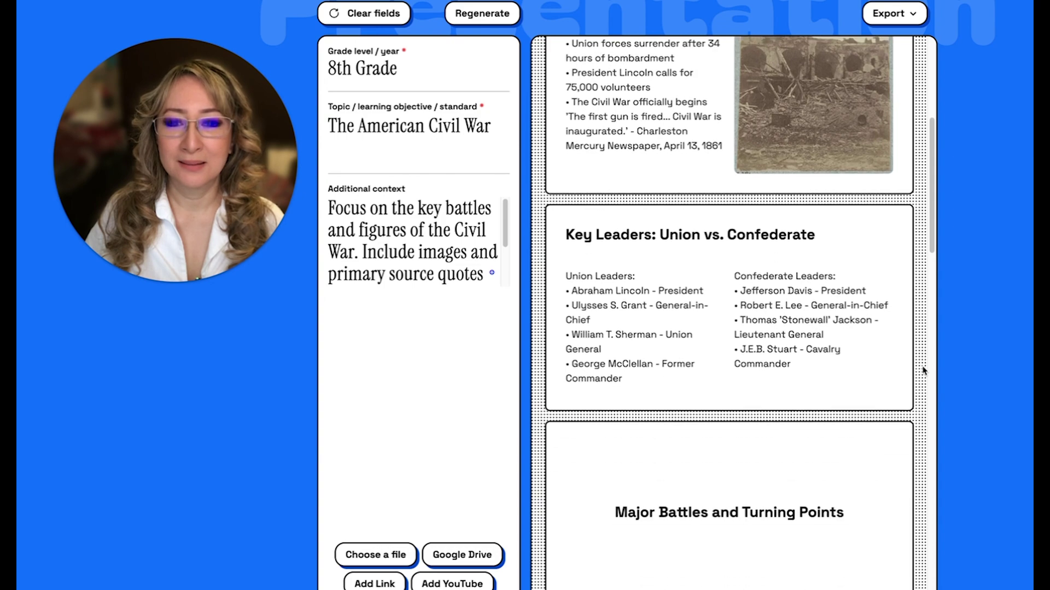
pyautogui.scroll(-10, 922, 370)
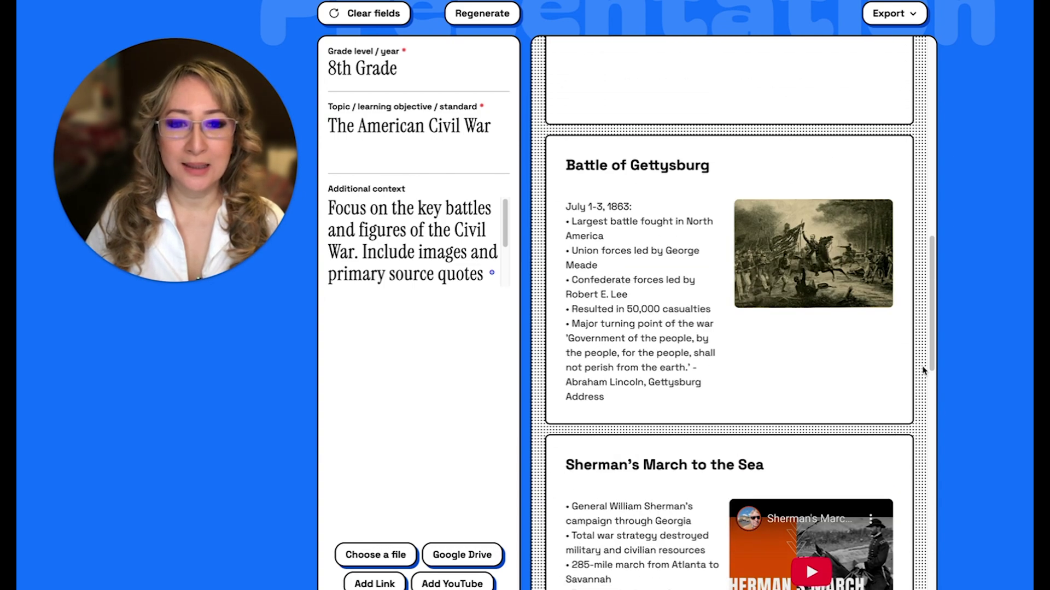
pyautogui.scroll(-1, 923, 370)
pyautogui.scroll(-2, 923, 370)
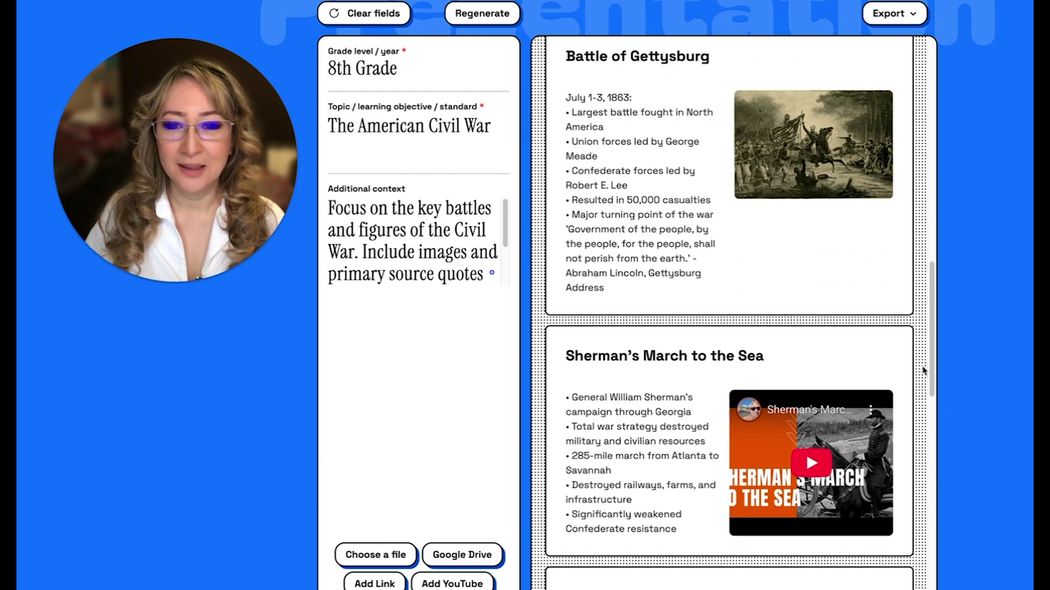
pyautogui.scroll(-3, 923, 370)
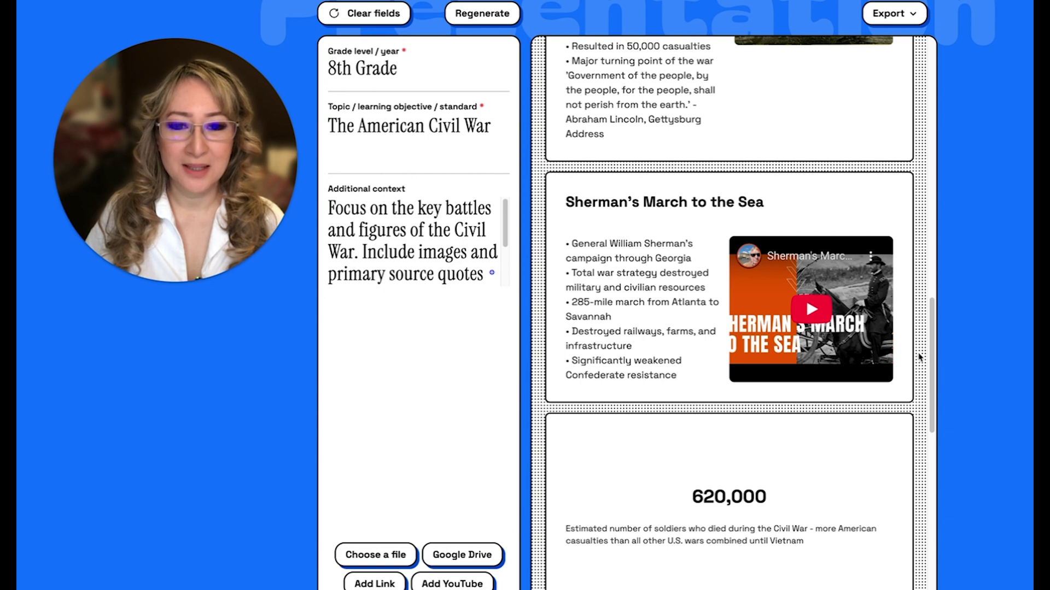
pyautogui.scroll(-9, 919, 356)
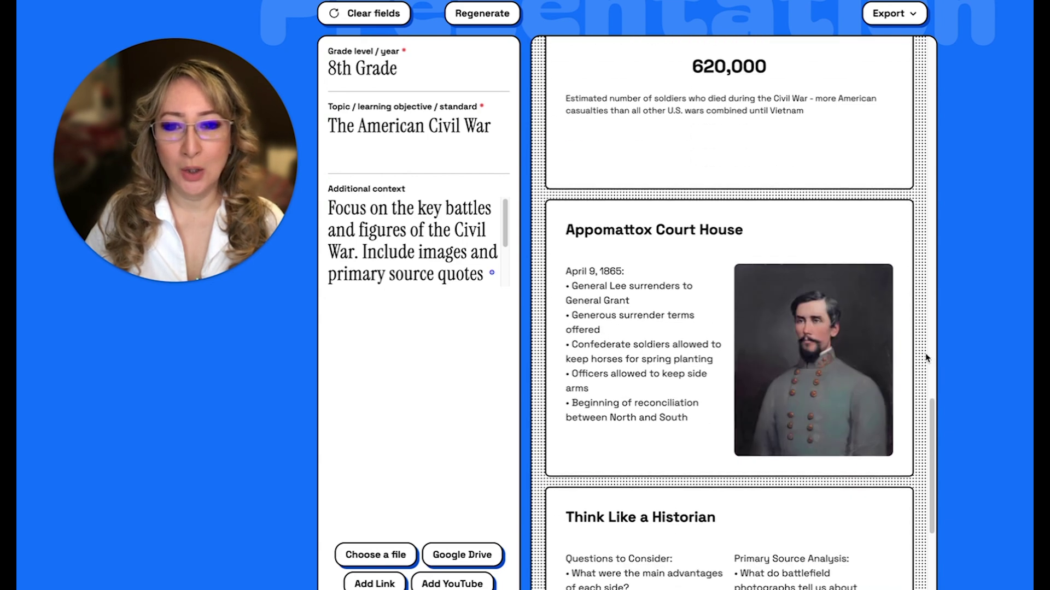
pyautogui.scroll(-1, 926, 359)
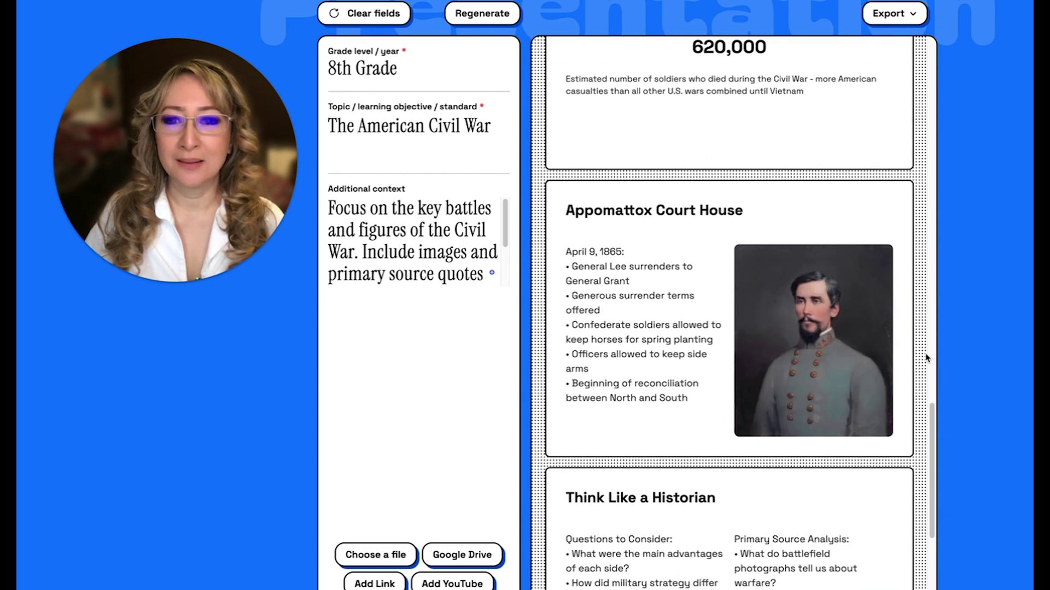
pyautogui.scroll(-4, 926, 358)
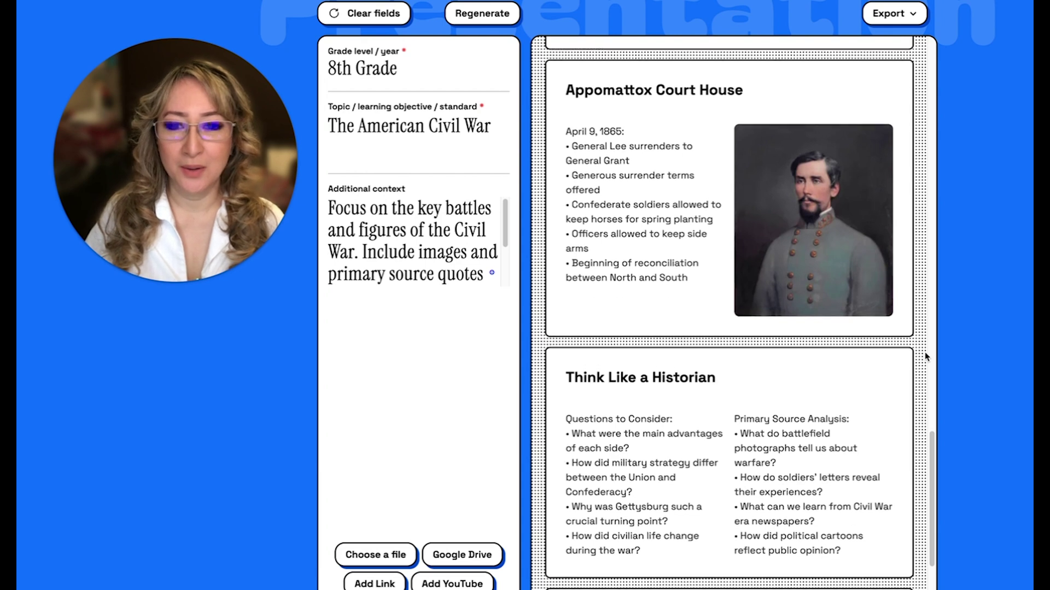
pyautogui.scroll(-4, 925, 356)
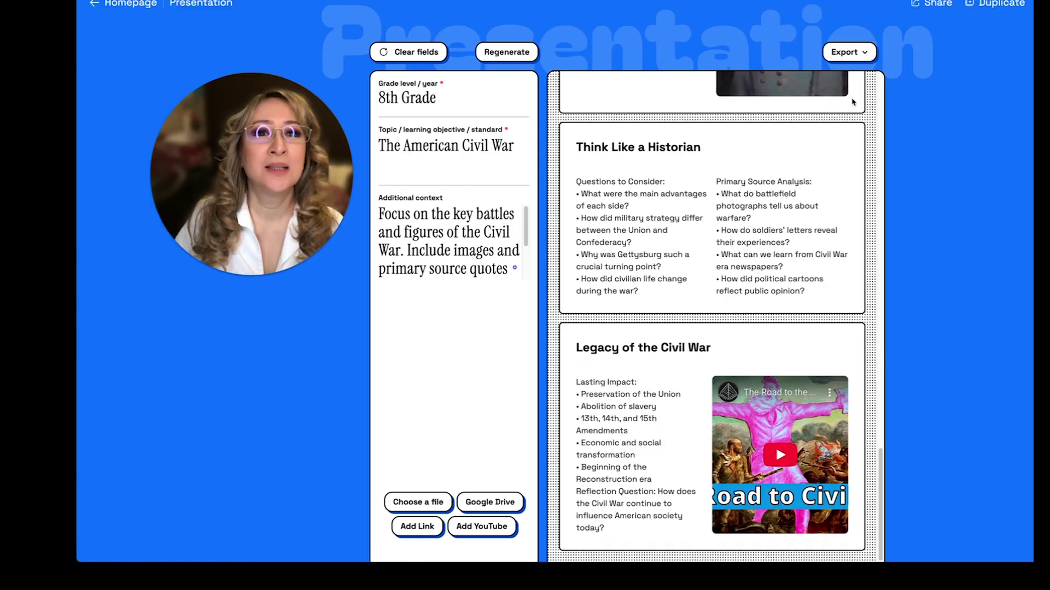
pyautogui.click(867, 56)
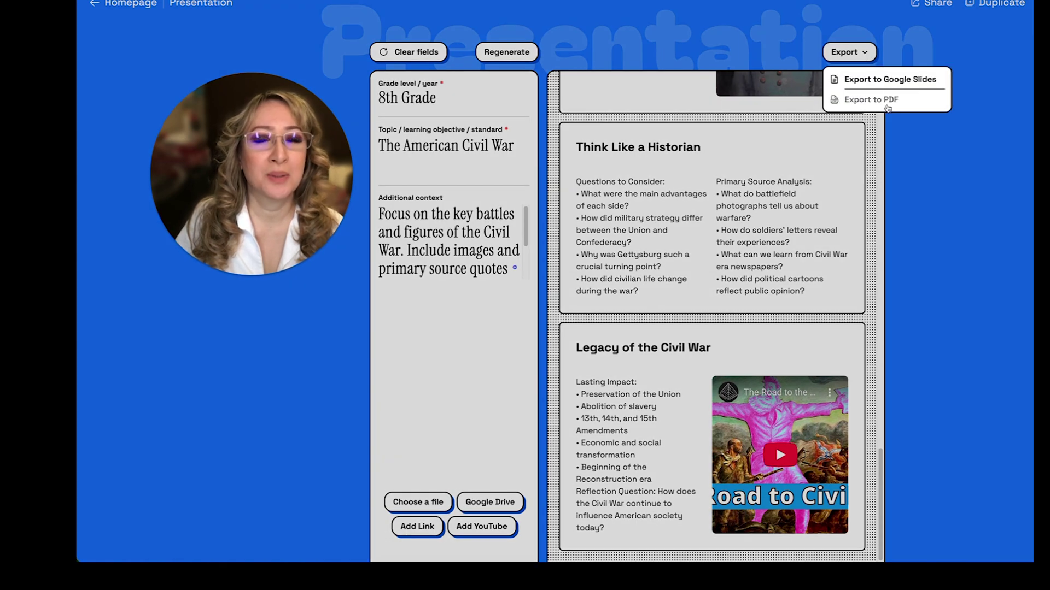
pyautogui.click(961, 157)
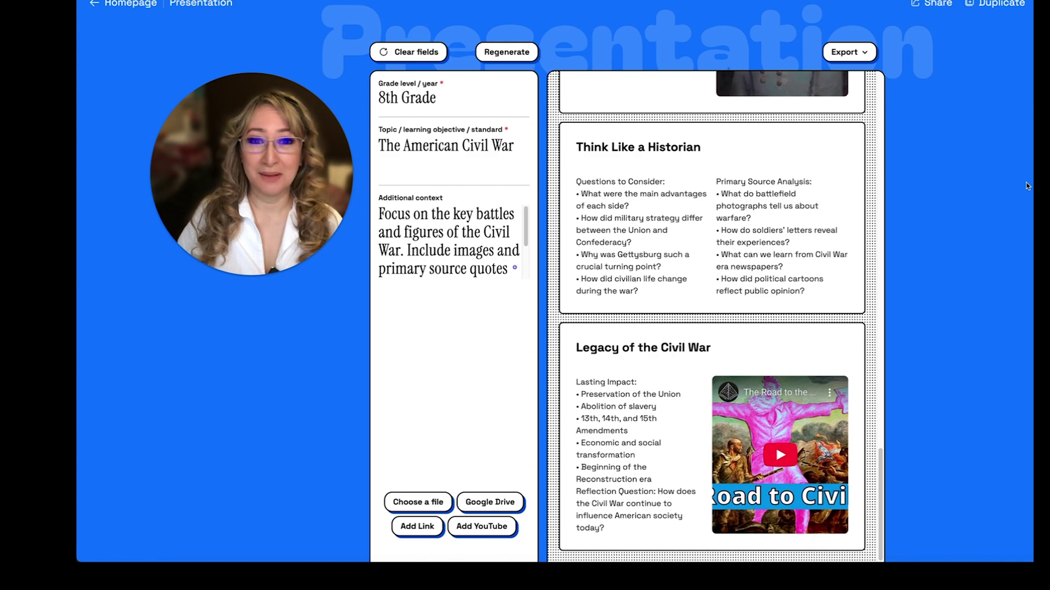
pyautogui.scroll(15, 872, 212)
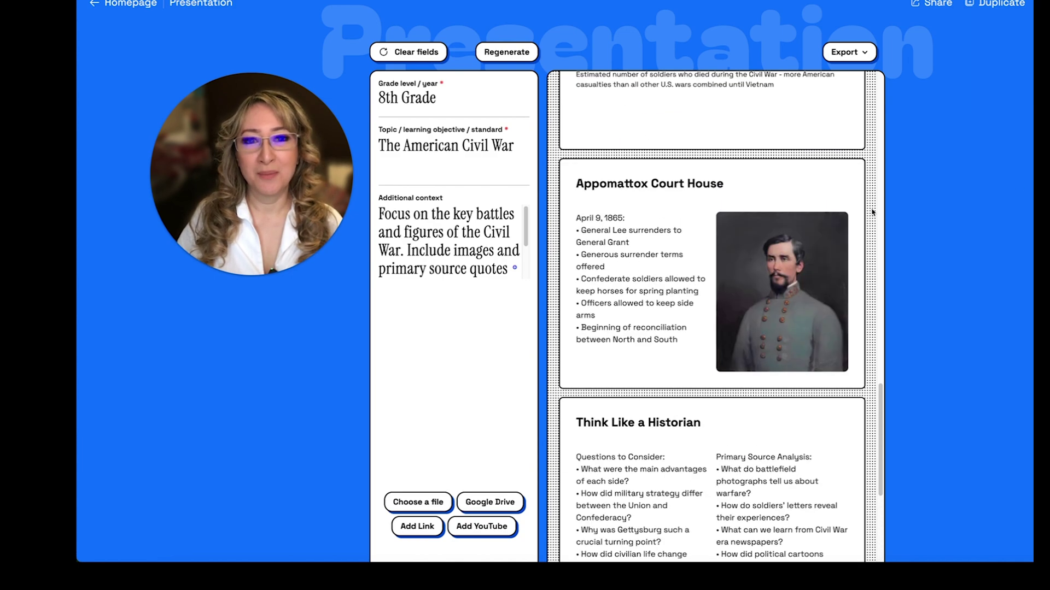
pyautogui.scroll(10, 872, 213)
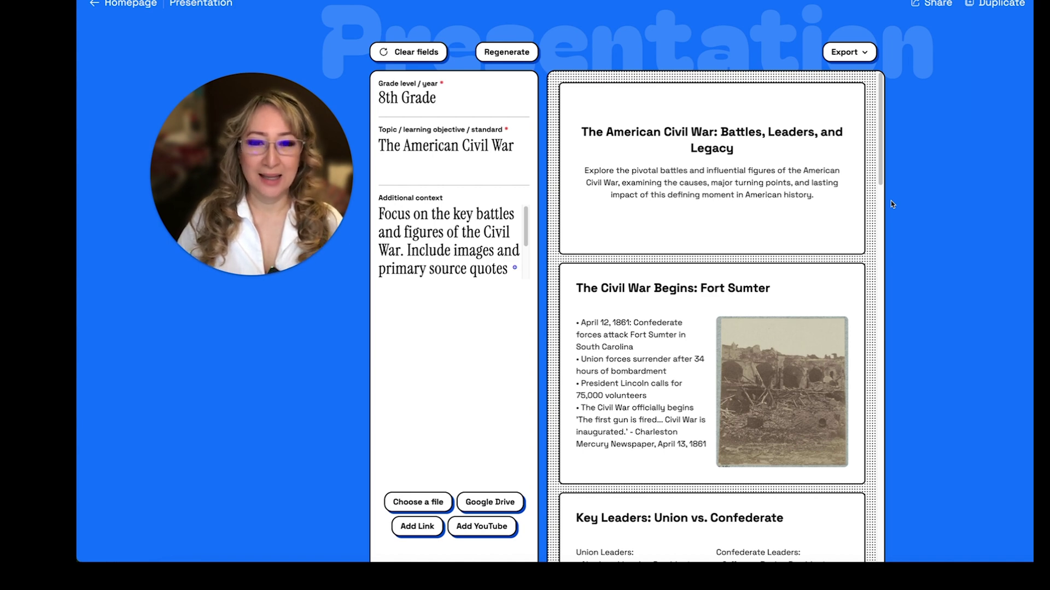
# - Fill Class activity ideas with 8th Grade, American Revolution causes and effects, colonist and British perspectives
pyautogui.click(130, 3)
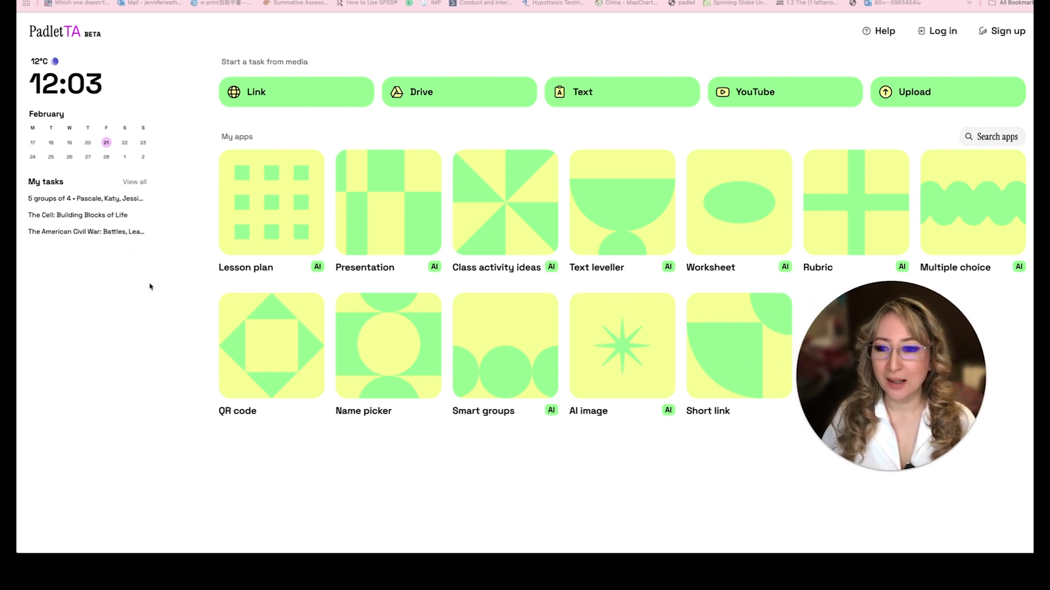
pyautogui.click(511, 217)
pyautogui.moveTo(954, 402); pyautogui.dragTo(296, 226)
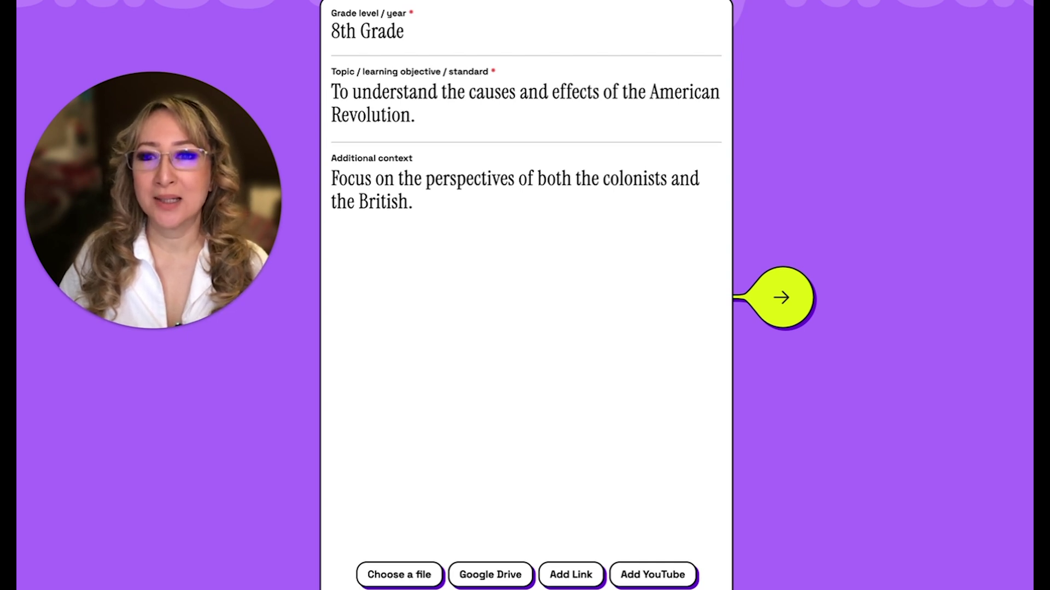
# - Generate the 8th Grade American Revolution activity ideas and look through the suggested activities
pyautogui.click(800, 305)
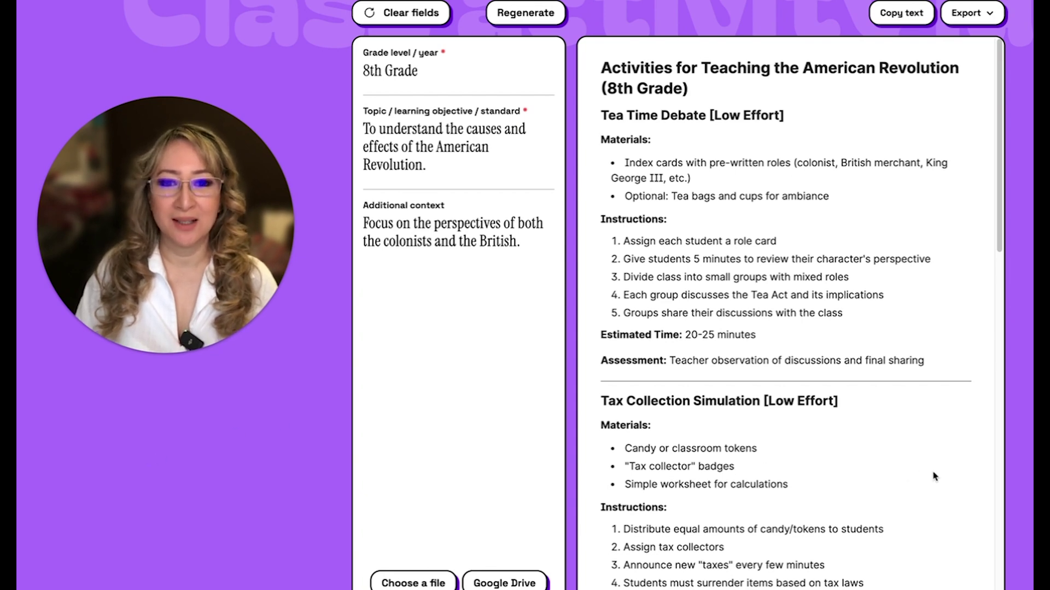
pyautogui.scroll(-2, 969, 476)
pyautogui.scroll(2, 970, 475)
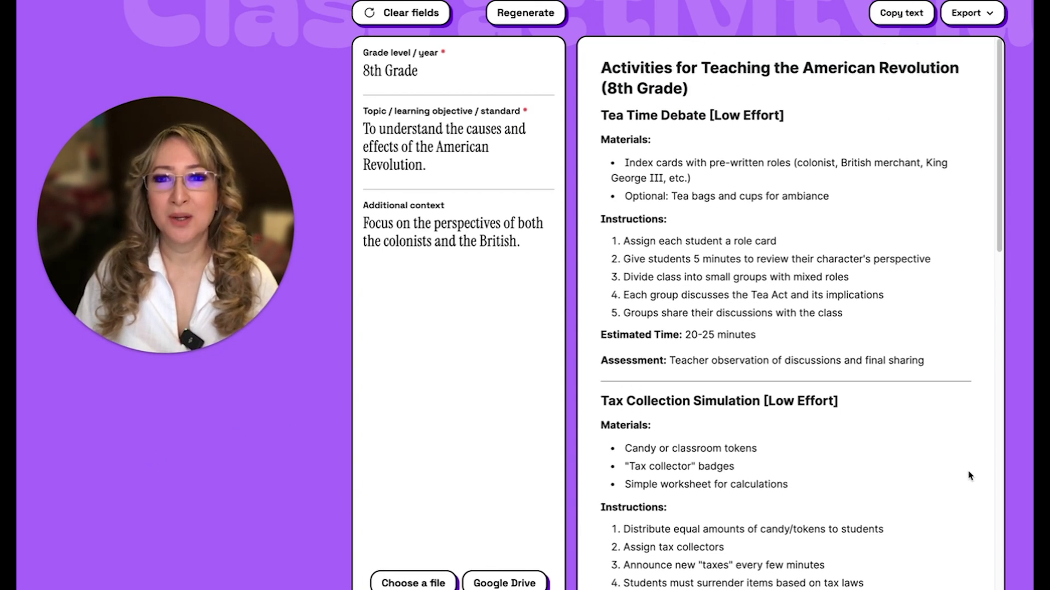
pyautogui.scroll(-4, 970, 476)
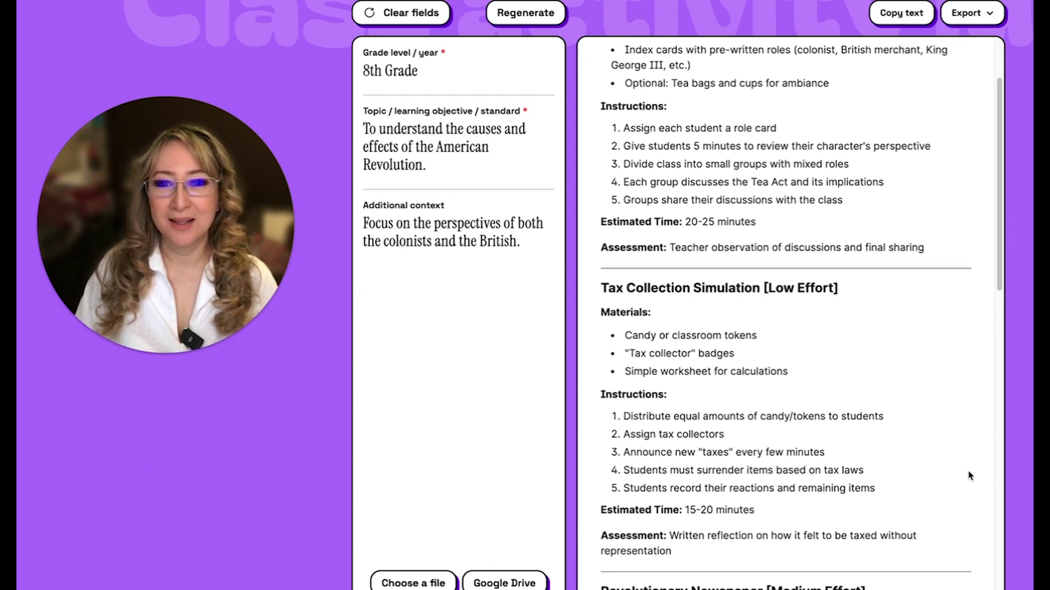
pyautogui.scroll(-4, 970, 476)
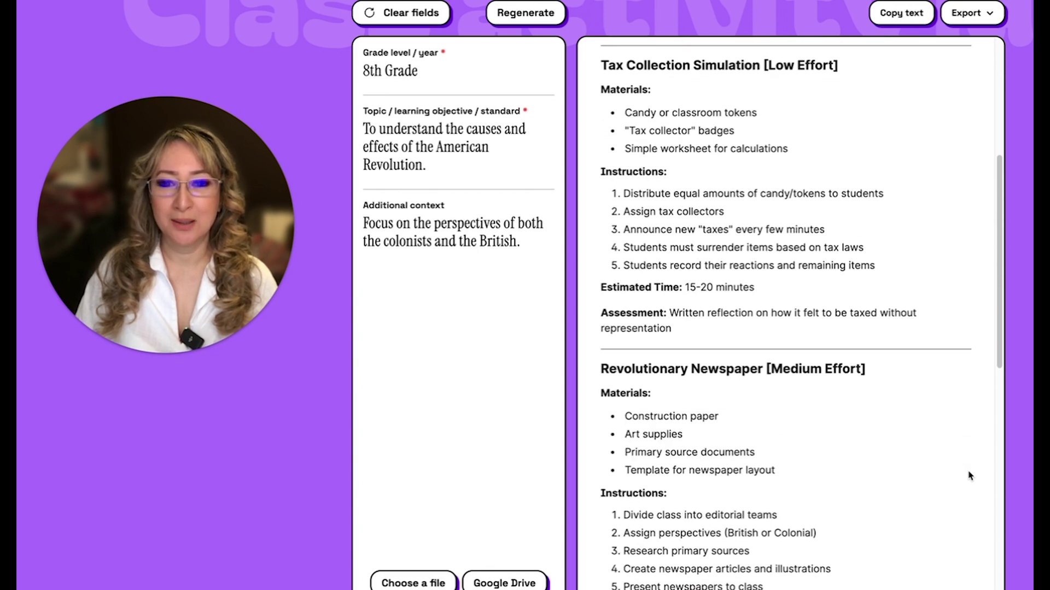
pyautogui.scroll(-2, 969, 475)
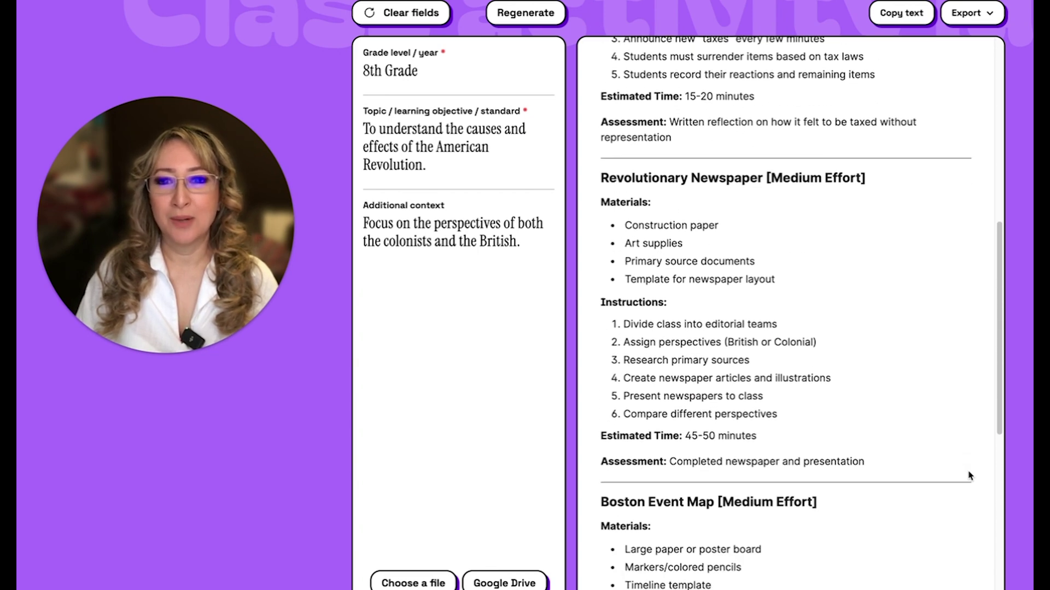
pyautogui.scroll(-4, 970, 475)
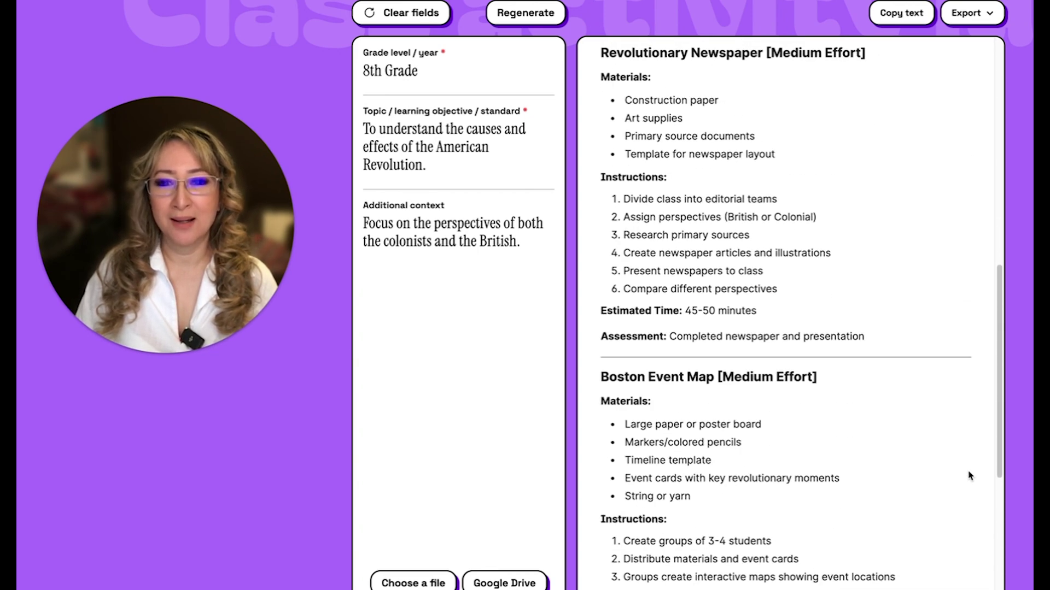
pyautogui.scroll(-7, 970, 475)
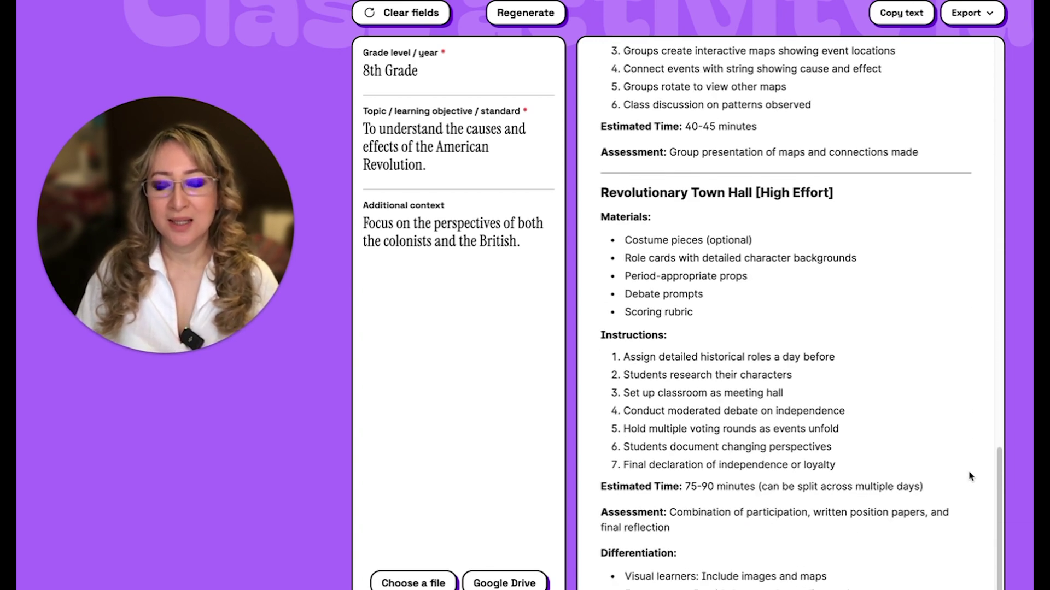
pyautogui.scroll(5, 970, 476)
pyautogui.scroll(4, 970, 476)
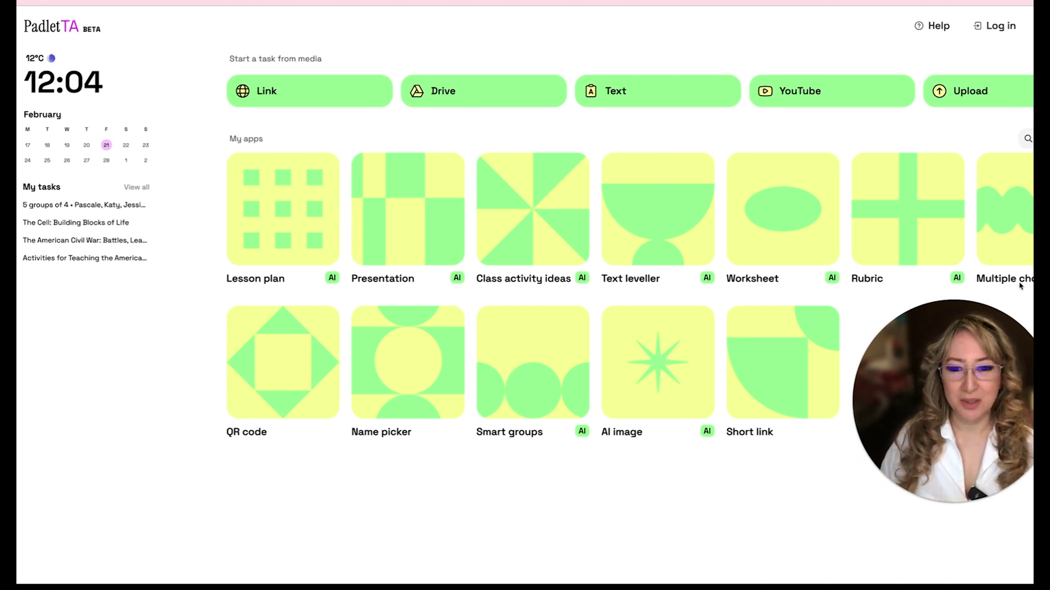
# - Load the 18-student example into Smart groups and change the number of groups from 2 to 5
pyautogui.click(530, 384)
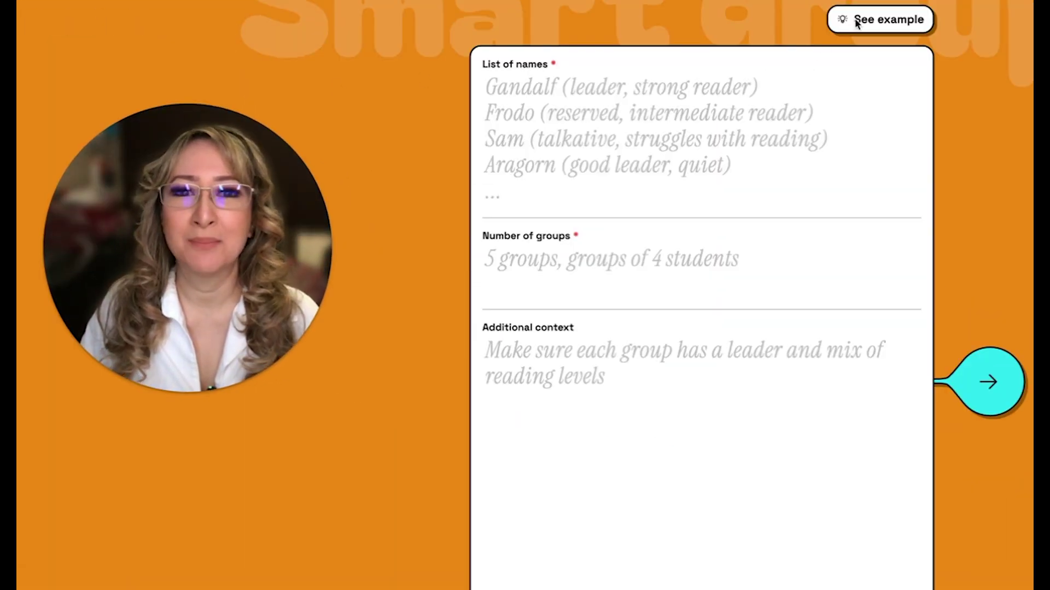
pyautogui.click(856, 21)
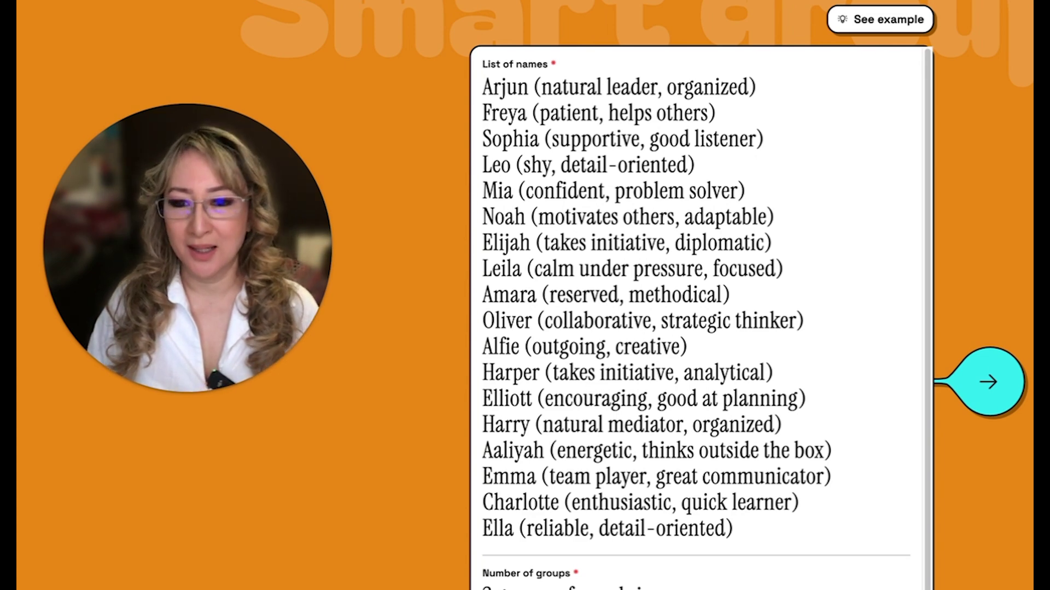
pyautogui.scroll(-1, 700, 317)
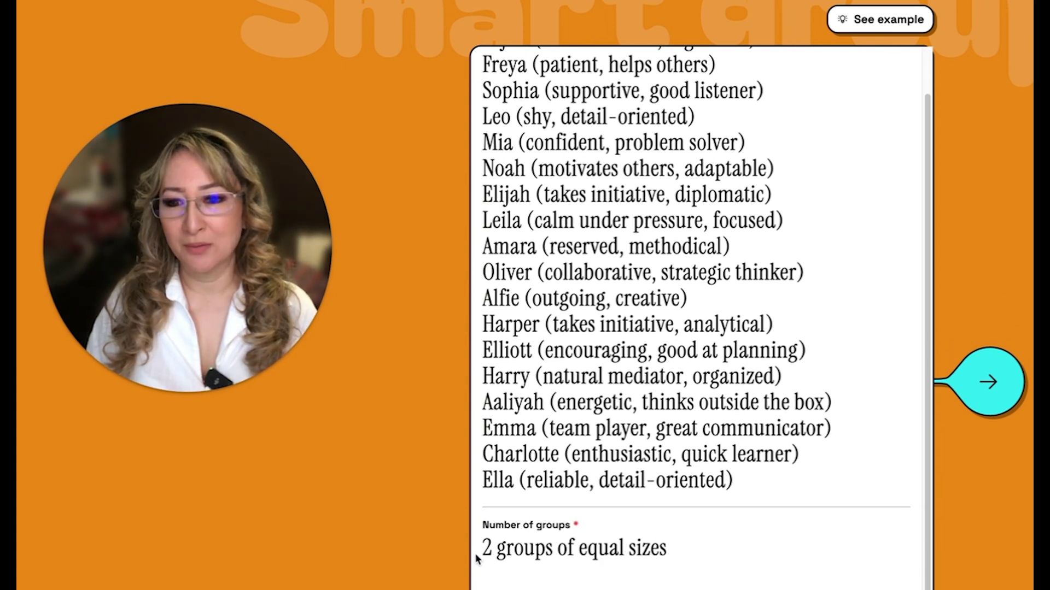
pyautogui.click(491, 548)
pyautogui.press('BackSpace')
pyautogui.write('5')
pyautogui.scroll(1, 618, 481)
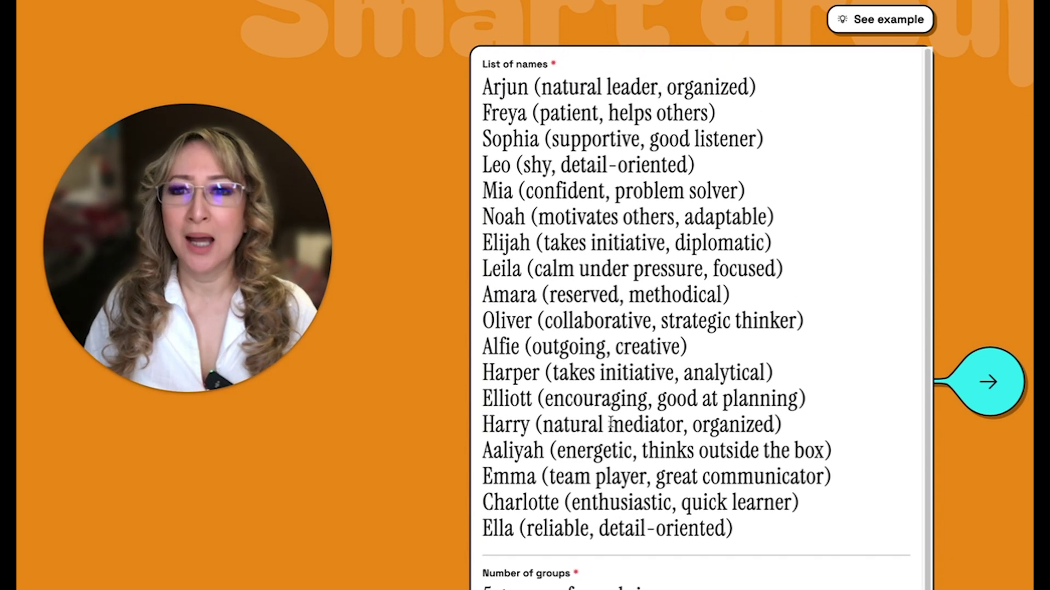
pyautogui.scroll(-1, 609, 421)
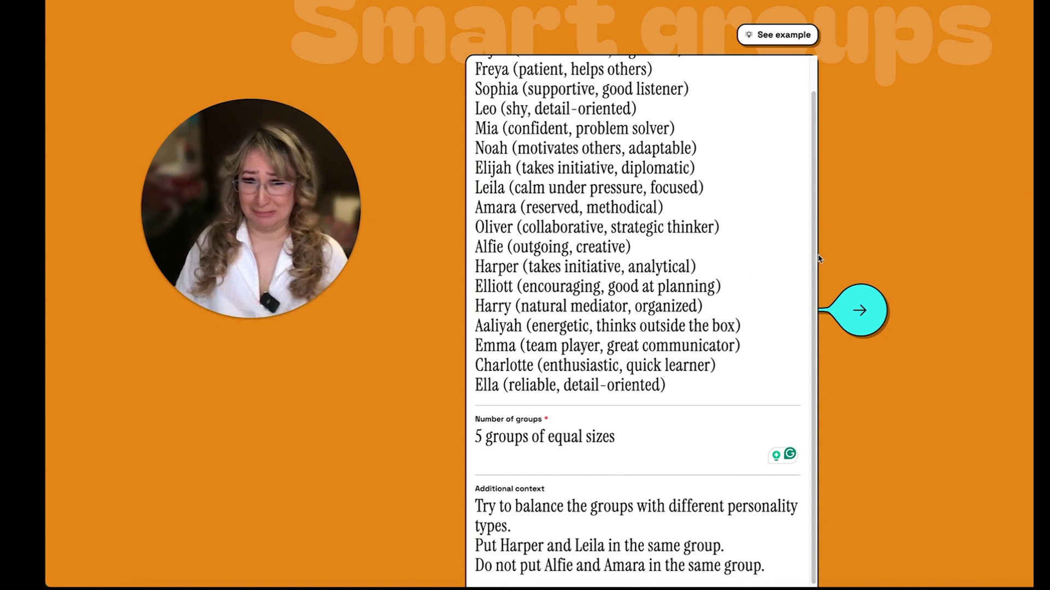
# - Submit the groups, then change the count from 5 to 2 and regenerate the two groups
pyautogui.click(869, 324)
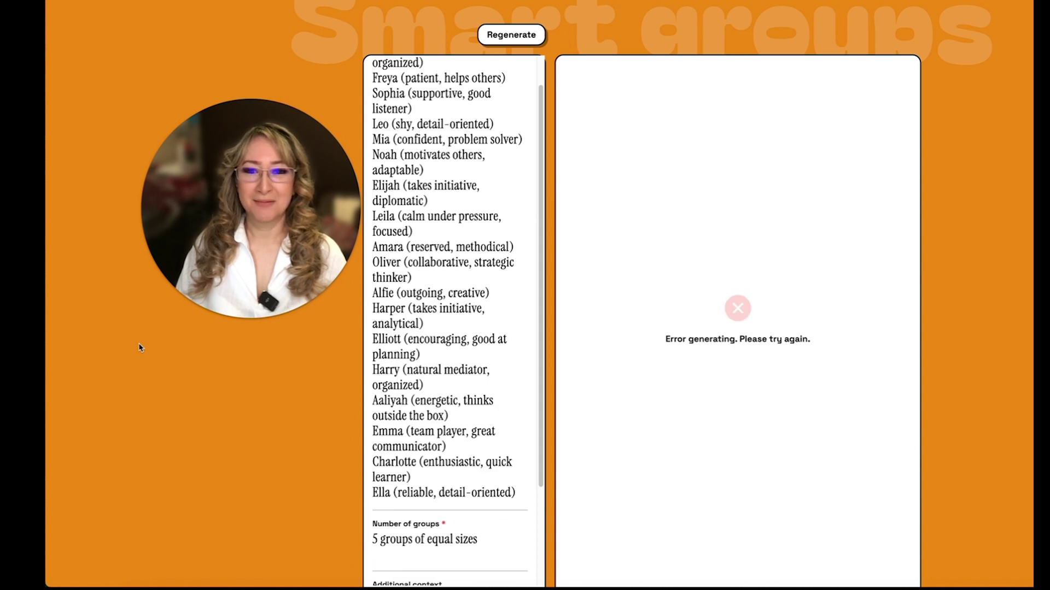
pyautogui.scroll(-2, 416, 383)
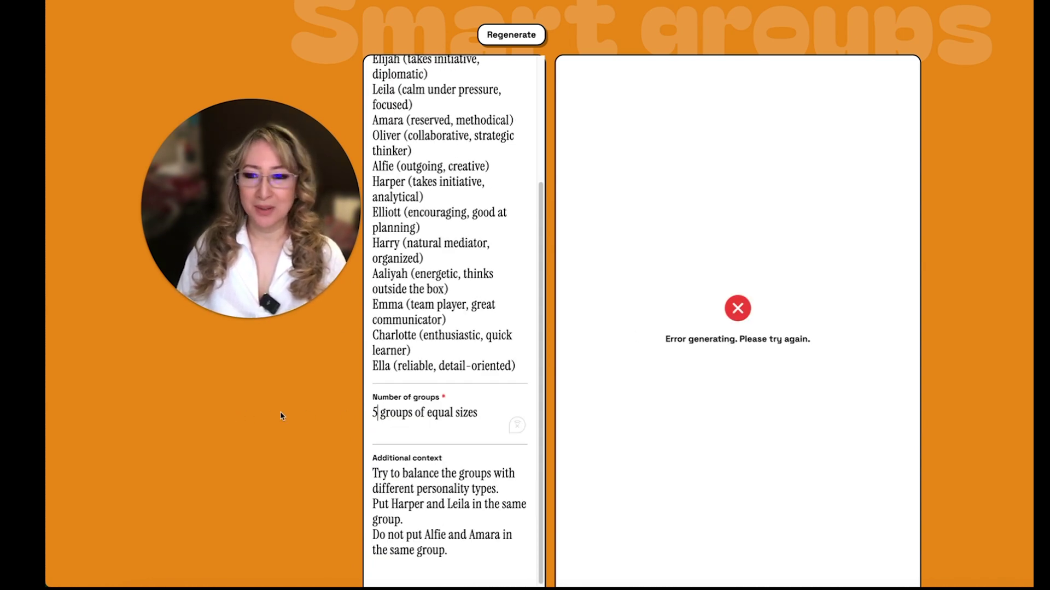
pyautogui.press('BackSpace')
pyautogui.write('2')
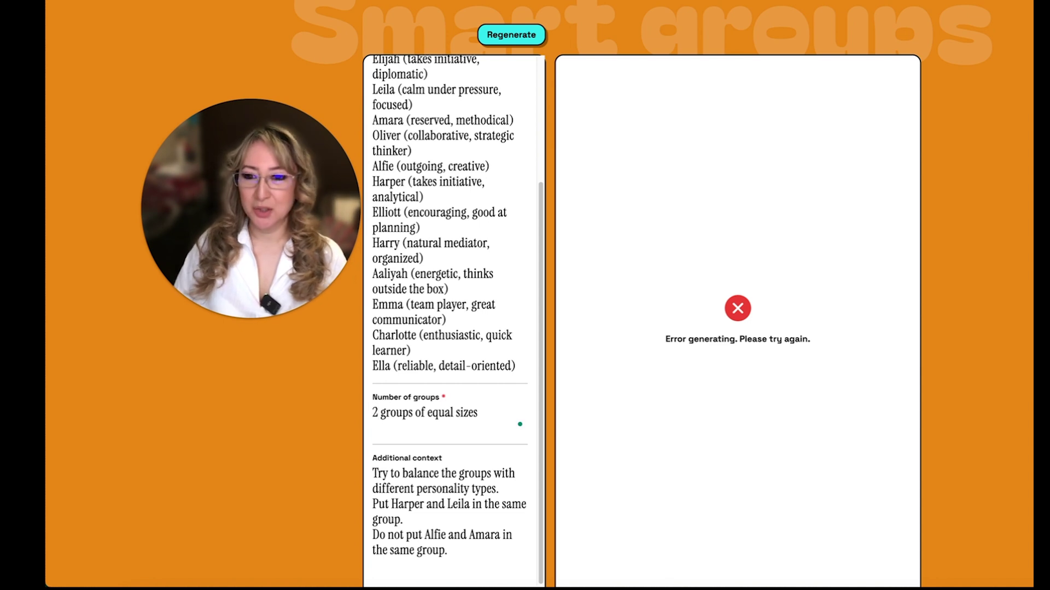
pyautogui.click(519, 38)
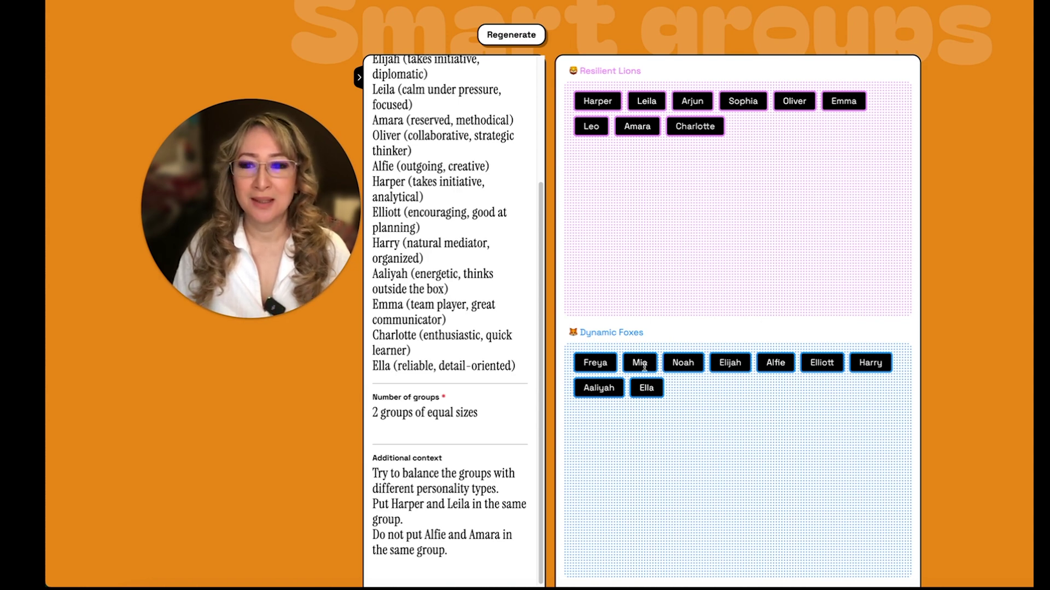
pyautogui.click(500, 42)
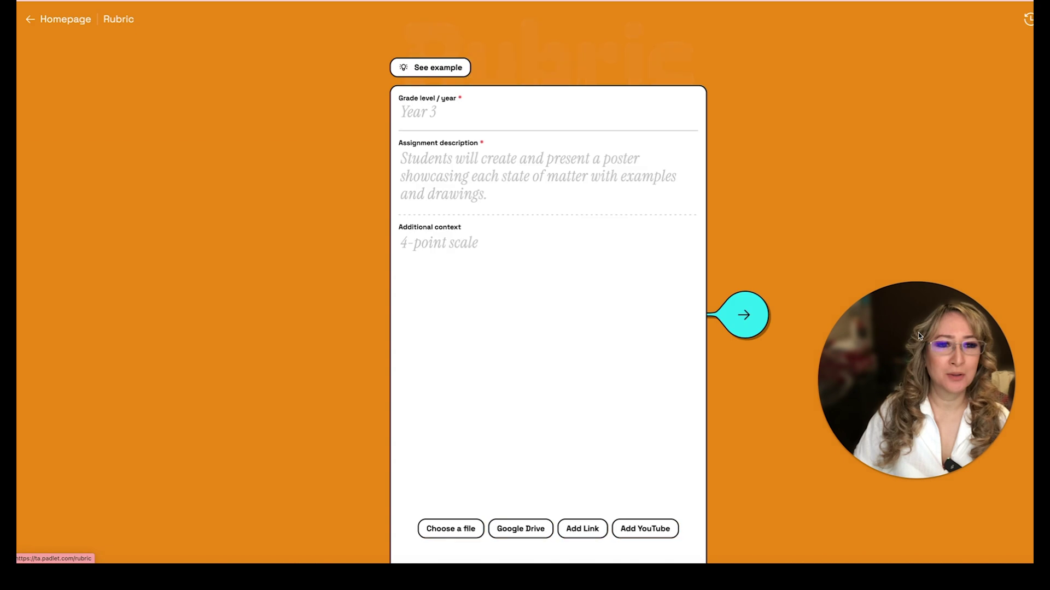
# - Load the example 8th Grade four-day school week persuasive essay details into the Rubric form
pyautogui.click(912, 236)
pyautogui.moveTo(903, 349); pyautogui.dragTo(201, 205)
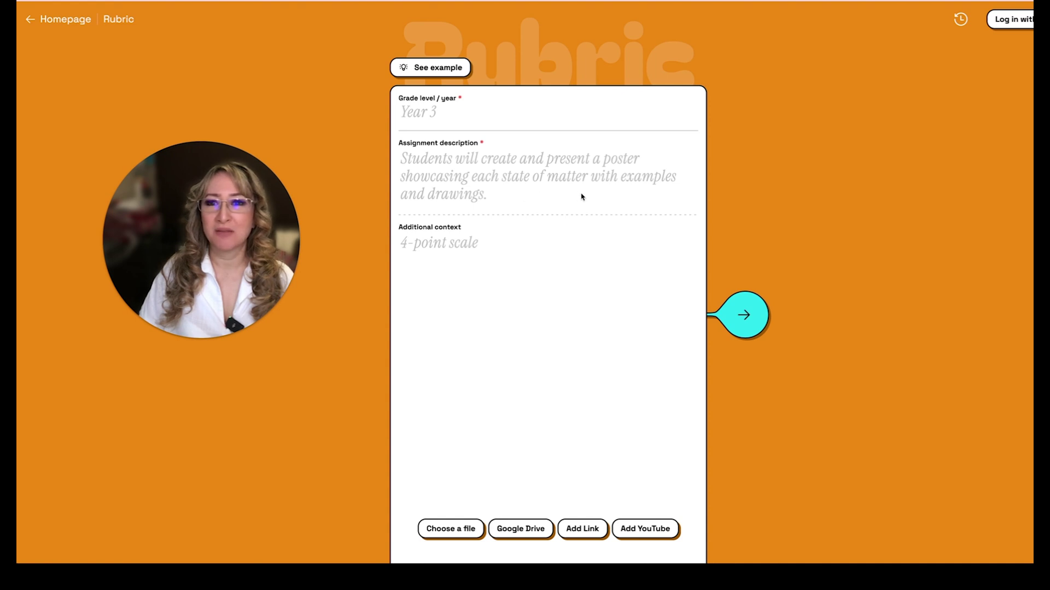
pyautogui.click(752, 319)
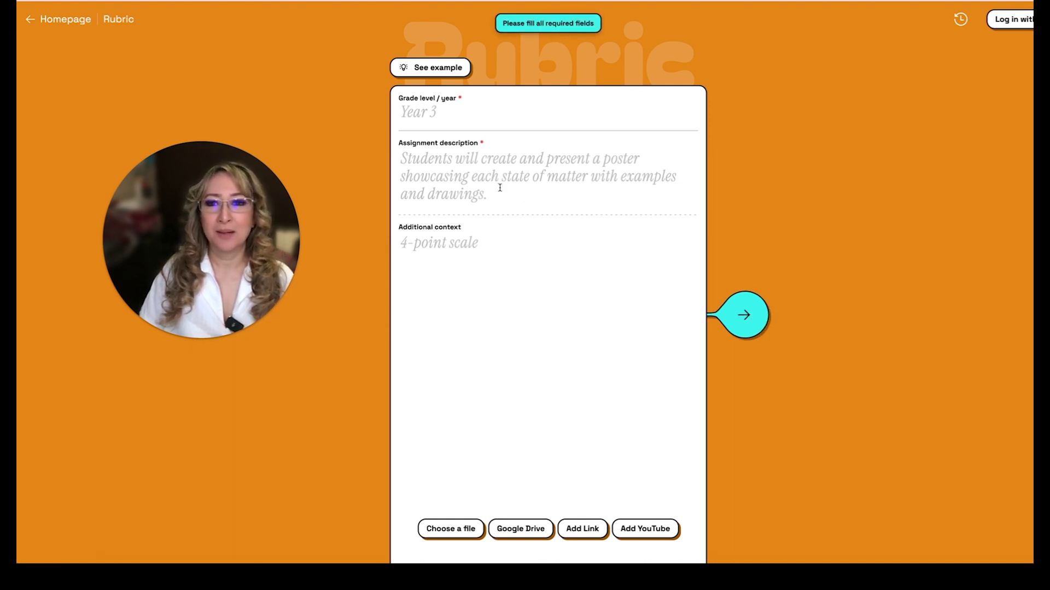
pyautogui.click(430, 69)
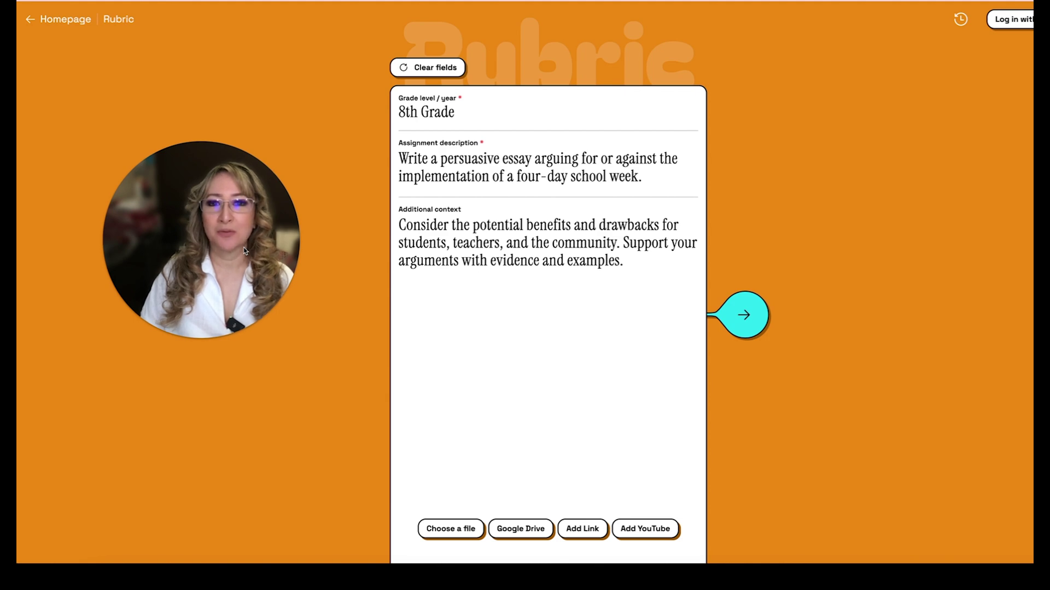
pyautogui.moveTo(189, 276); pyautogui.dragTo(151, 249)
# - Generate the four-day school week rubric, review its criteria, and show the Google Docs/PDF export options
pyautogui.click(745, 316)
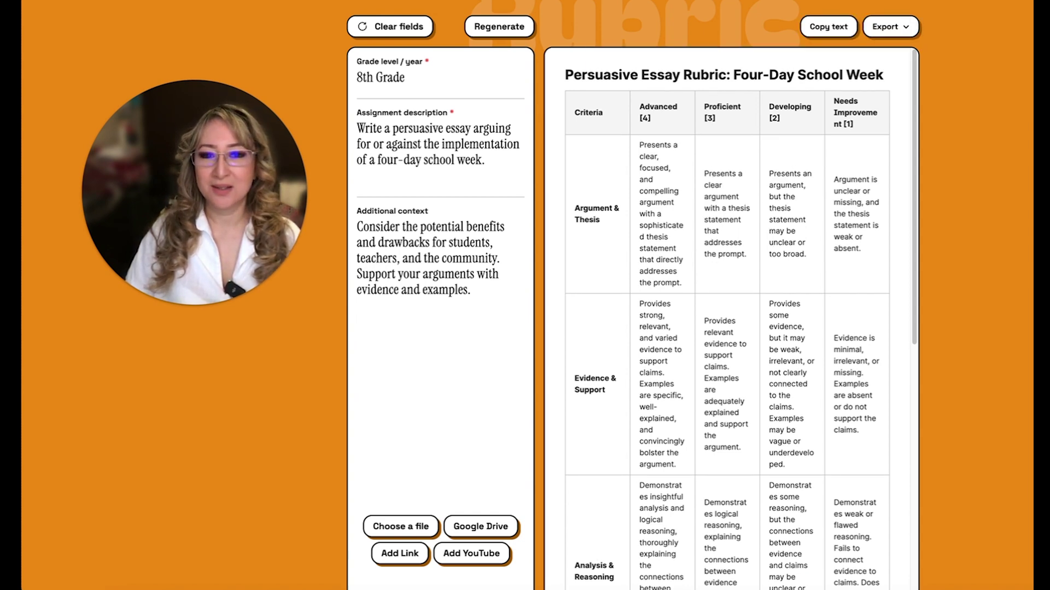
pyautogui.scroll(-6, 907, 337)
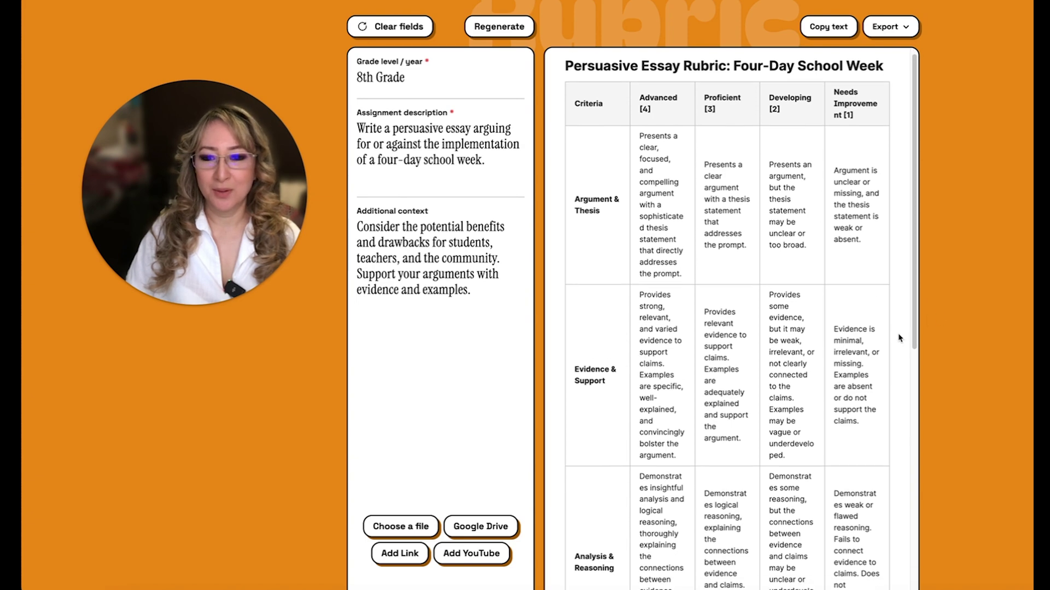
pyautogui.scroll(-3, 896, 338)
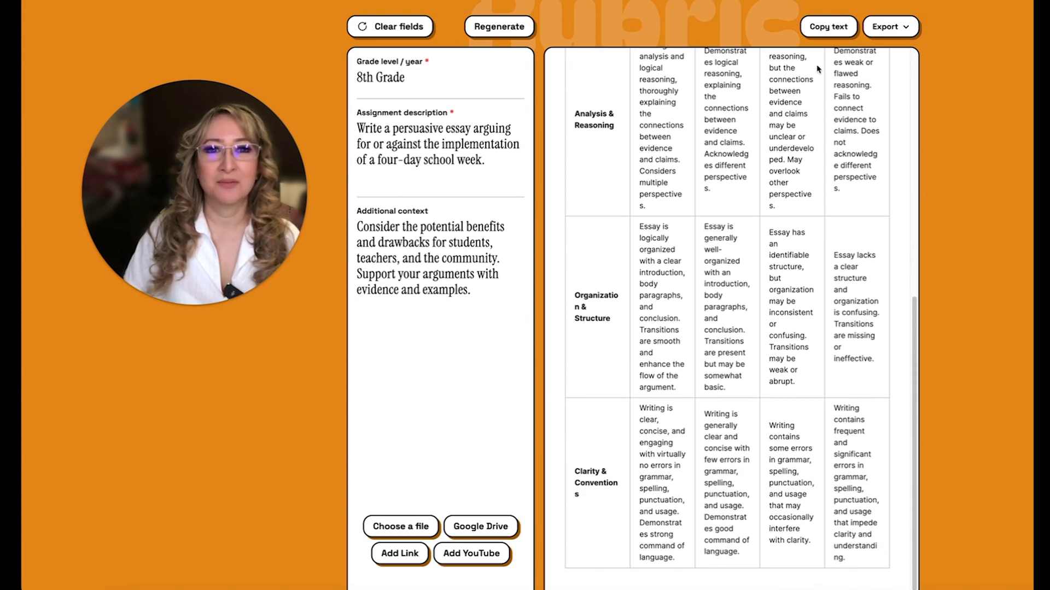
pyautogui.click(889, 33)
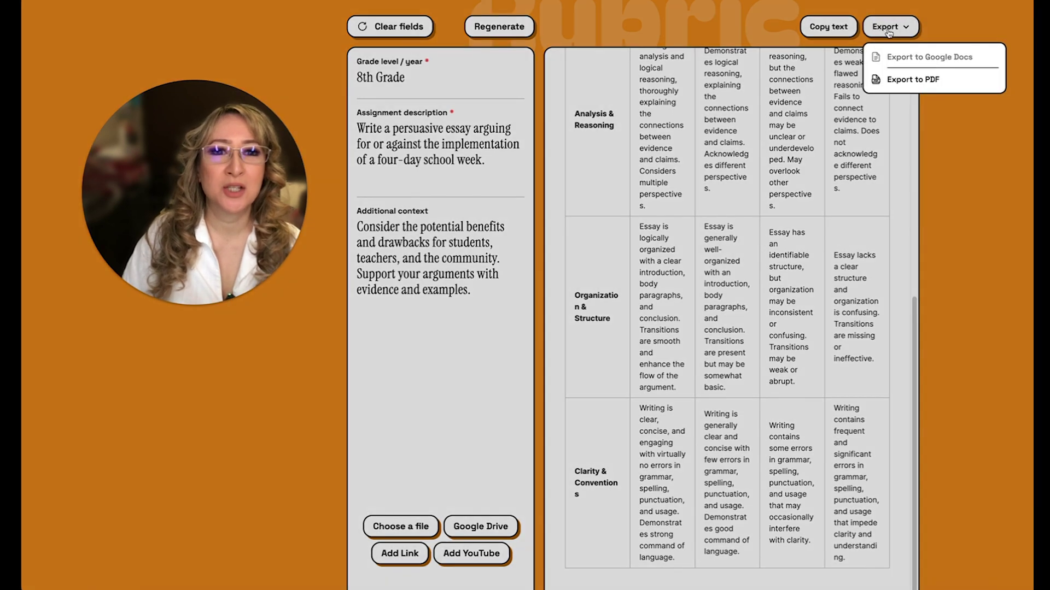